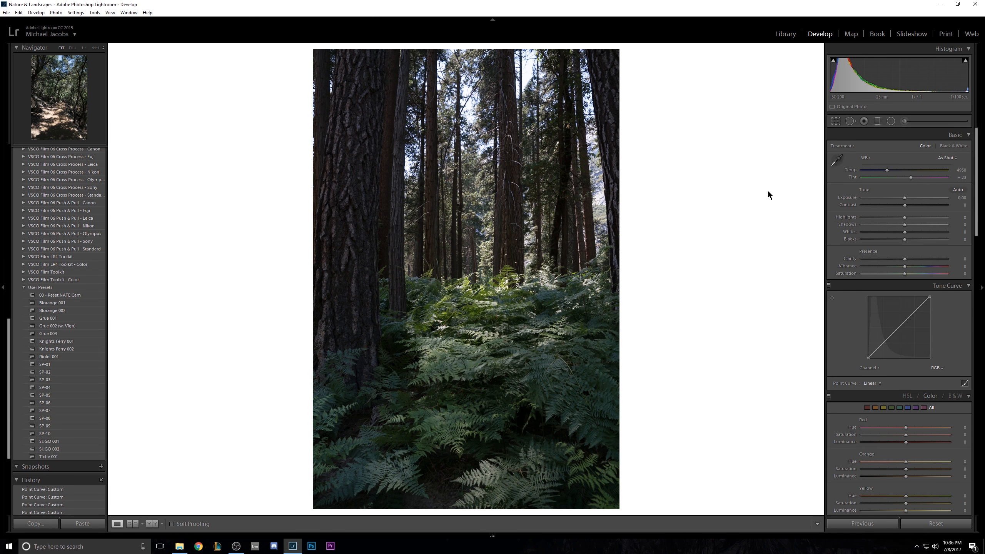
Crop the forest photo to the 4 x 5 / 8 x 10 aspect ratio and shift the image slightly within the frame.
key("r")
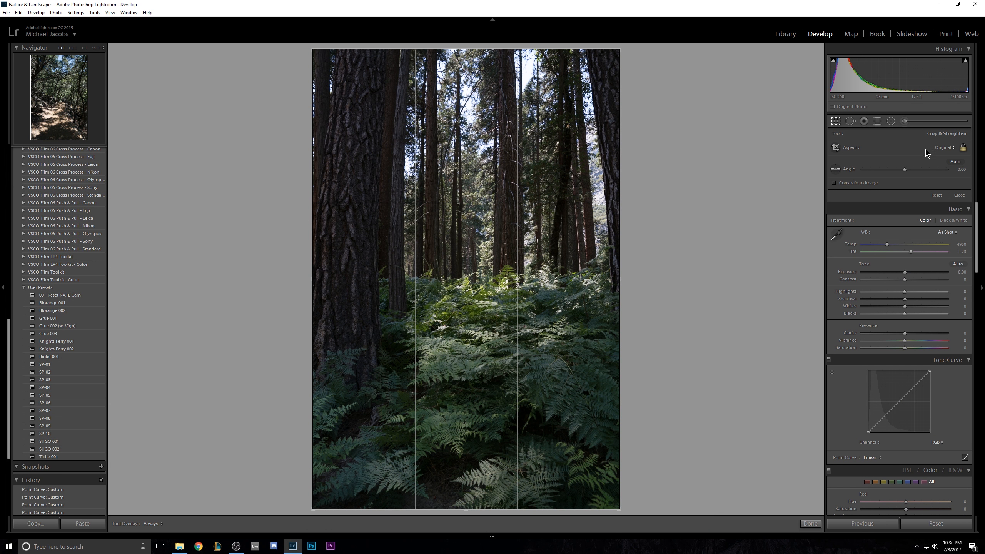
left_click(937, 148)
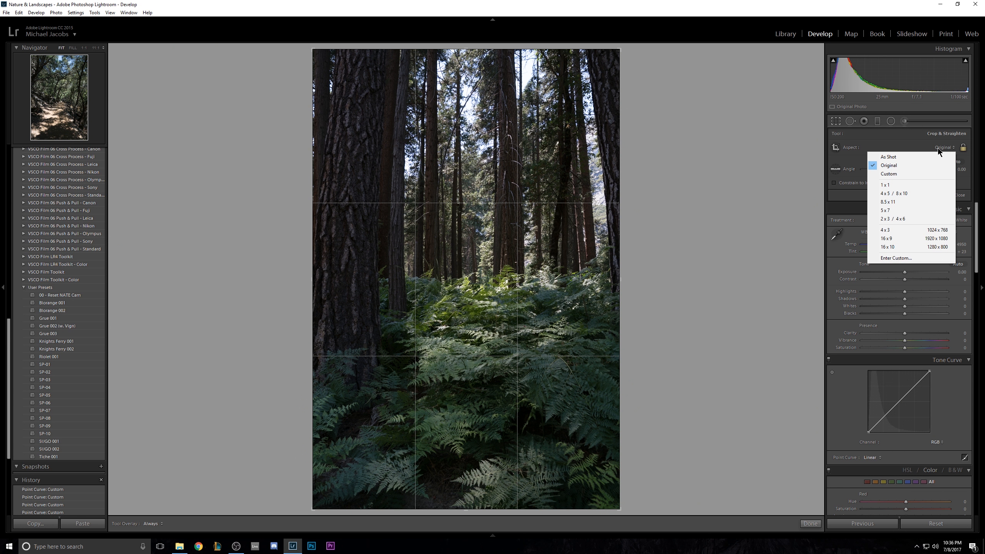
left_click(892, 194)
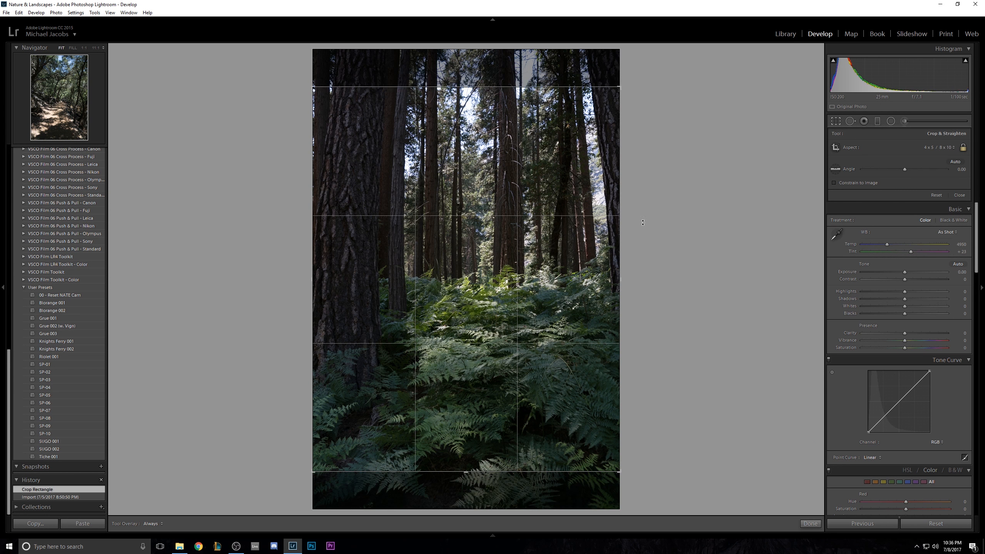
mouse_move(551, 288)
left_mouse_down()
mouse_move(553, 223)
mouse_move(555, 271)
left_mouse_up()
key("r")
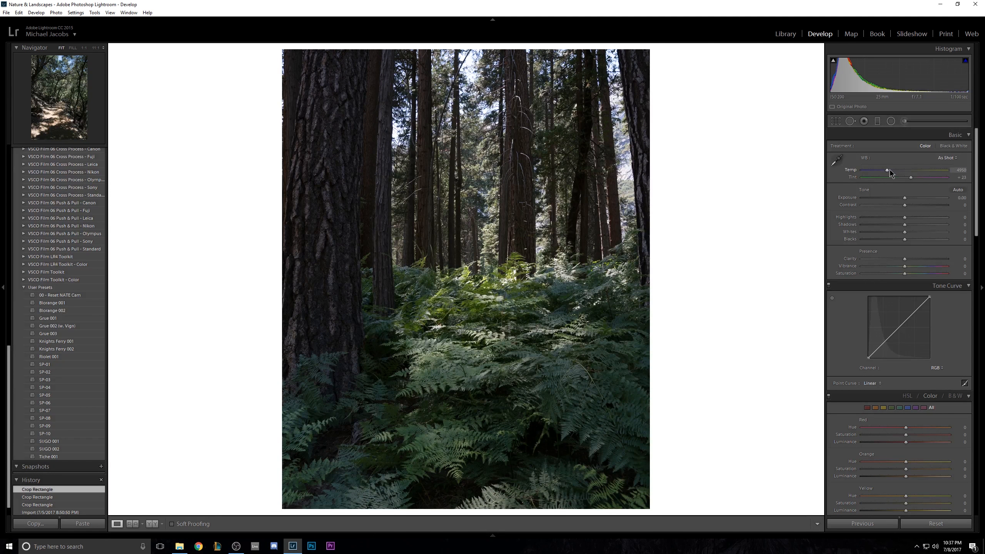
Warm the white balance to a temperature of 5620 and set Exposure to +0.11 and Contrast to -10.
left_click_drag(888, 170, 892, 170)
left_click_drag(904, 197, 905, 200)
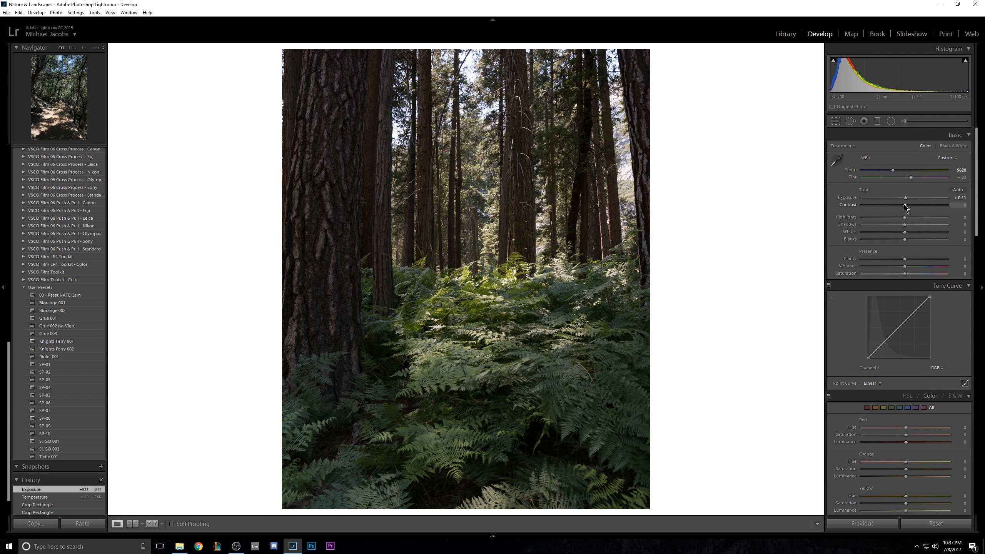
mouse_move(903, 203)
left_mouse_down()
mouse_move(871, 205)
mouse_move(930, 210)
mouse_move(899, 206)
left_mouse_up()
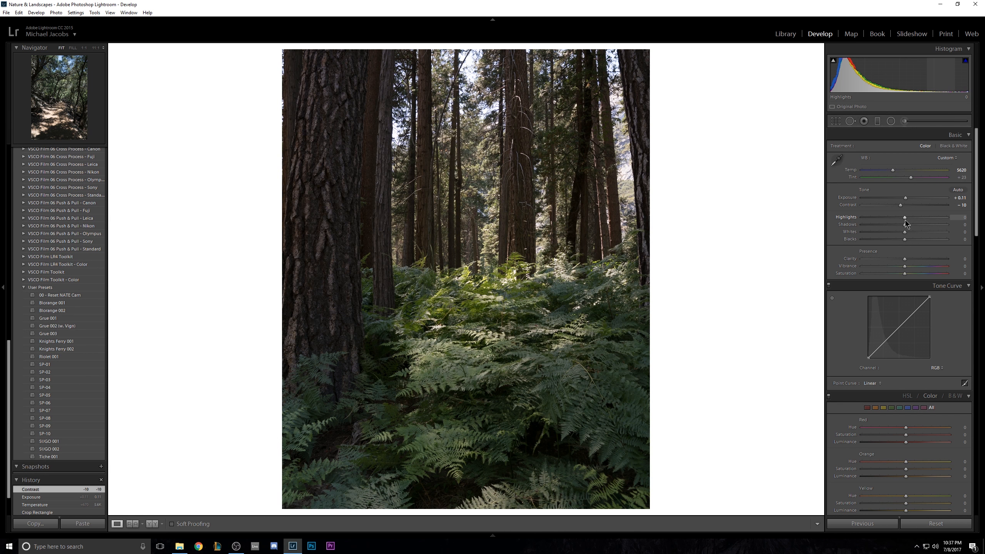
Set Highlights to -27, Shadows to +32, Whites to +32 and Blacks to +31.
left_click_drag(905, 220, 893, 219)
mouse_move(905, 224)
left_mouse_down()
mouse_move(918, 225)
mouse_move(918, 238)
left_mouse_up()
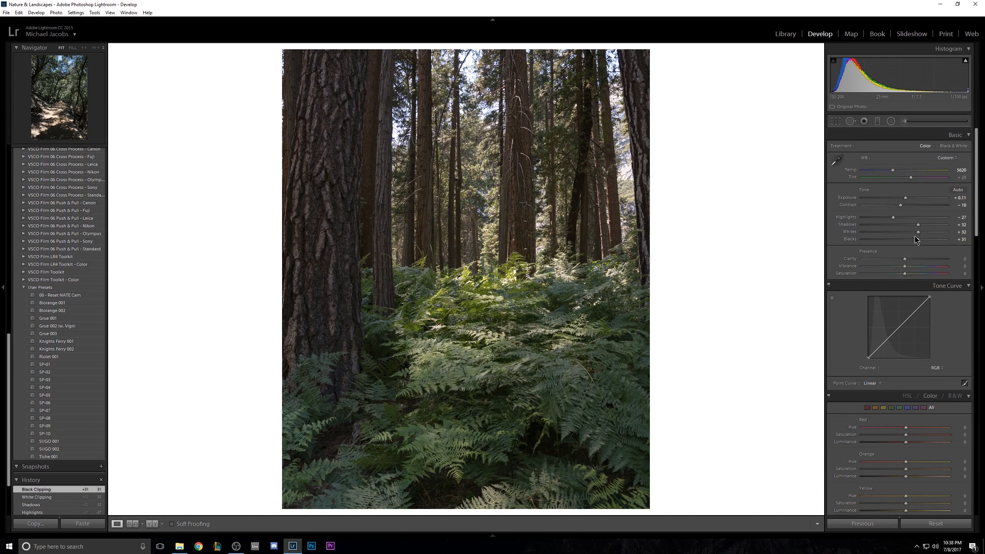
Add shadow, midtone and highlight anchor points along the diagonal of the RGB tone curve.
left_click(881, 344)
key("ctrl+z")
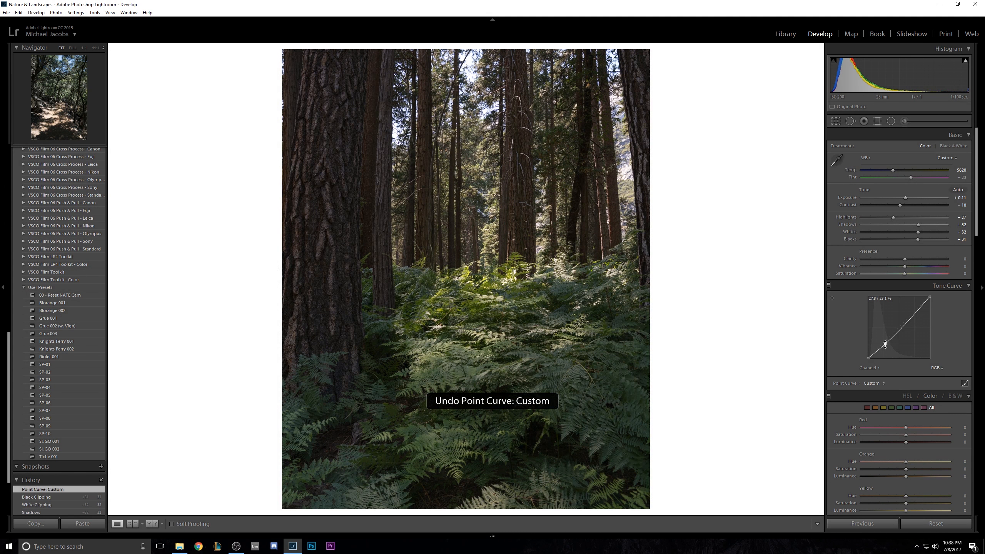
left_click(900, 325)
left_click(917, 309)
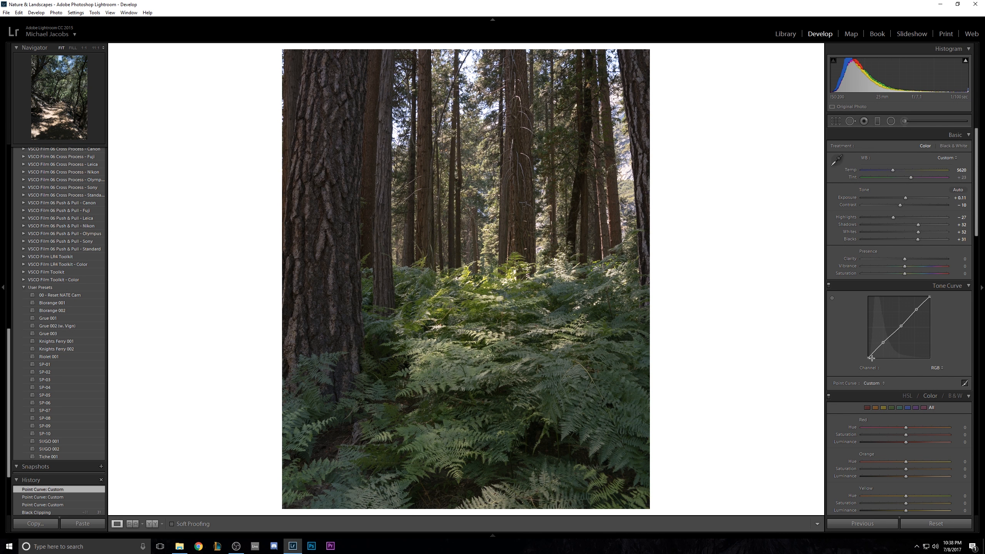
Lift the RGB curve's black point to about 12.2 %, comparing faded and unfaded shadows on the ferns at 1:1.
left_click_drag(872, 358, 868, 356)
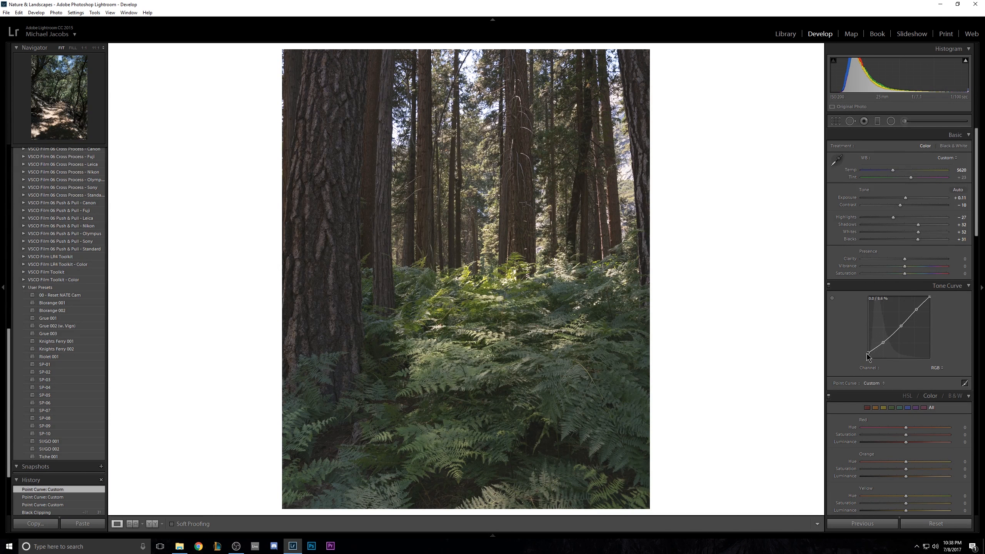
left_click(389, 297)
left_click_drag(389, 297, 282, 252)
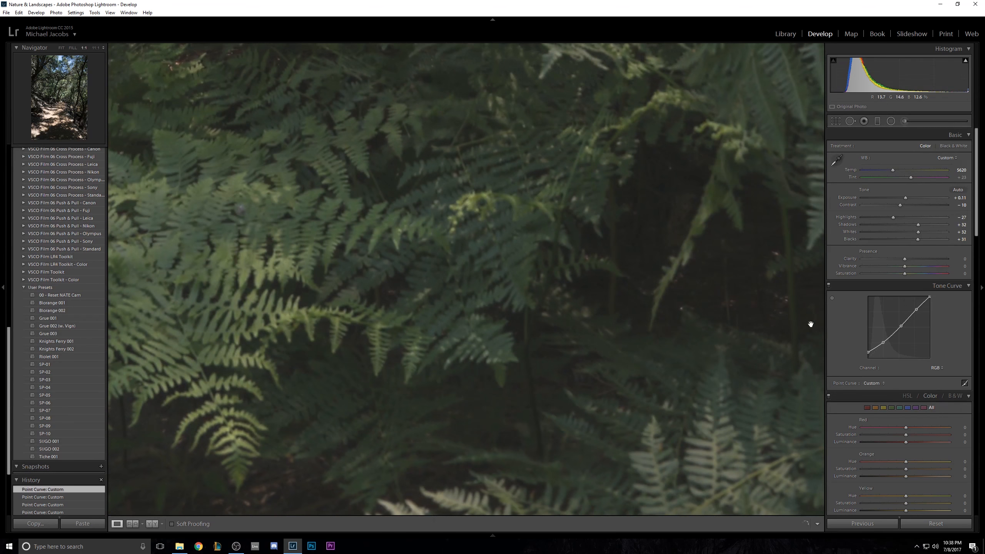
left_click_drag(868, 351, 868, 357)
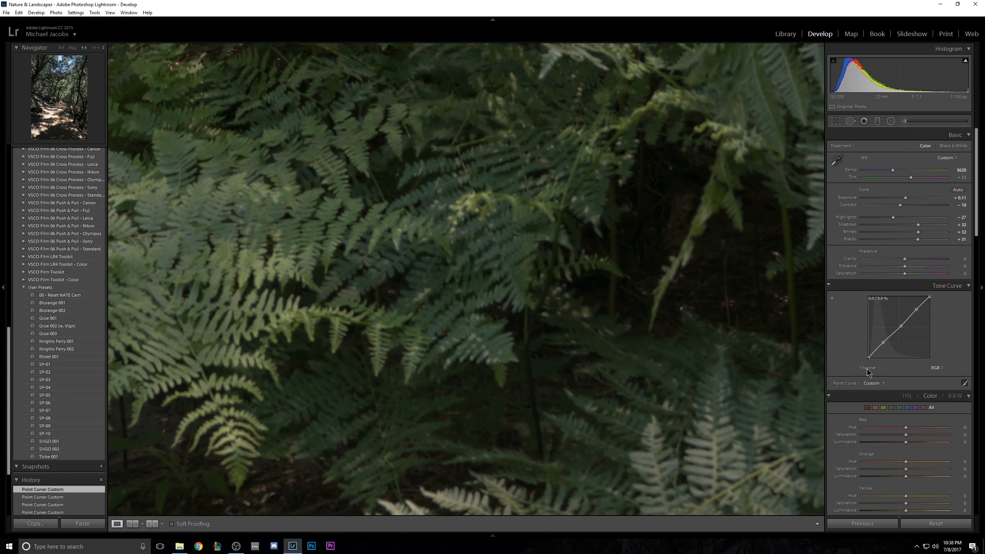
left_click(552, 394)
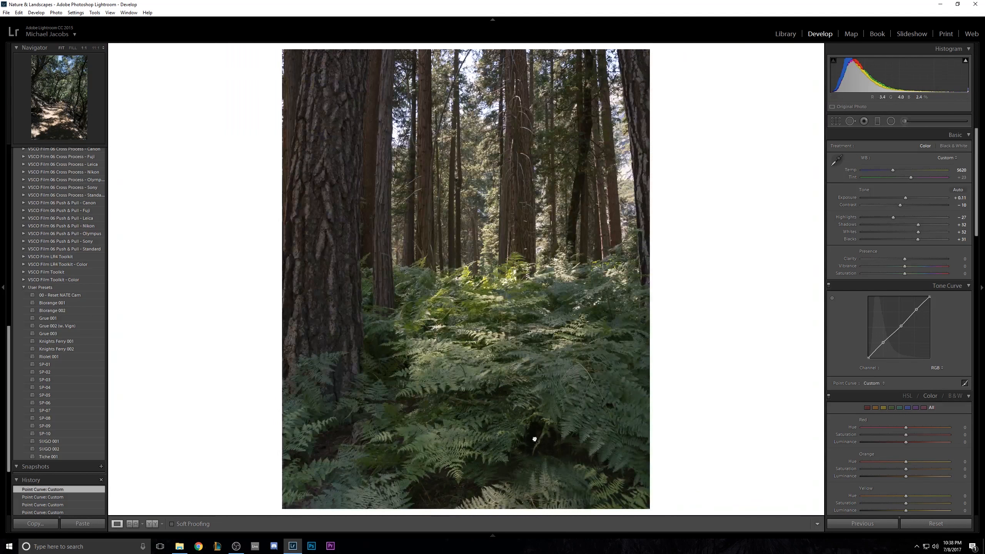
left_click(587, 391)
left_click_drag(871, 357, 868, 350)
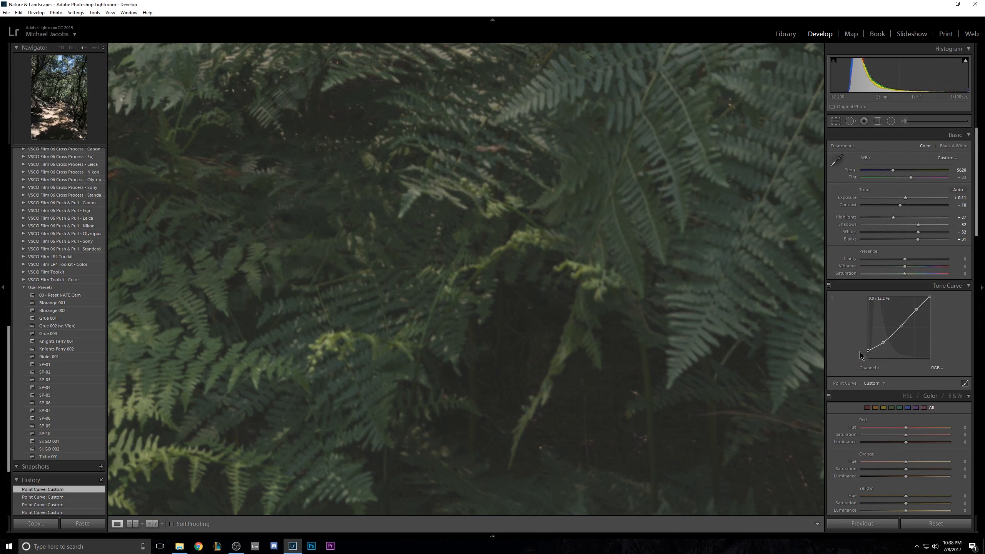
left_click(593, 400)
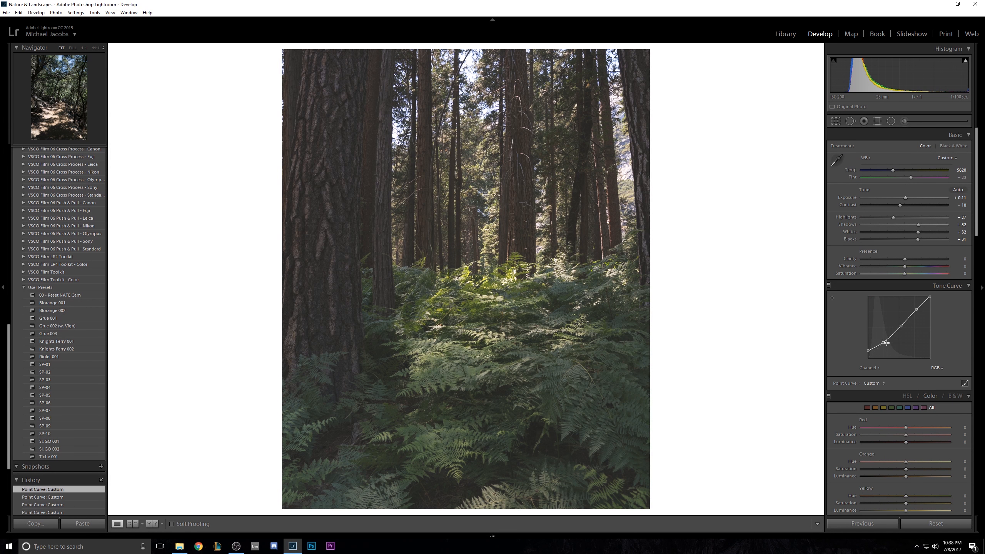
Shape the RGB tone curve into a gentle S by lowering the shadow point, raising the highlights and pulling the white endpoint slightly down.
left_click_drag(886, 343, 879, 347)
left_click_drag(901, 327, 917, 307)
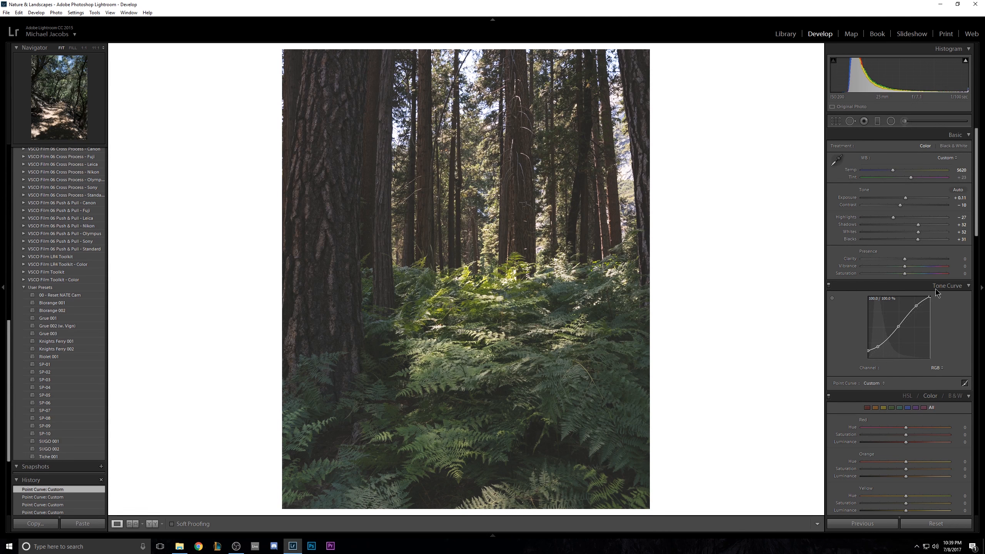
left_click_drag(937, 297, 933, 303)
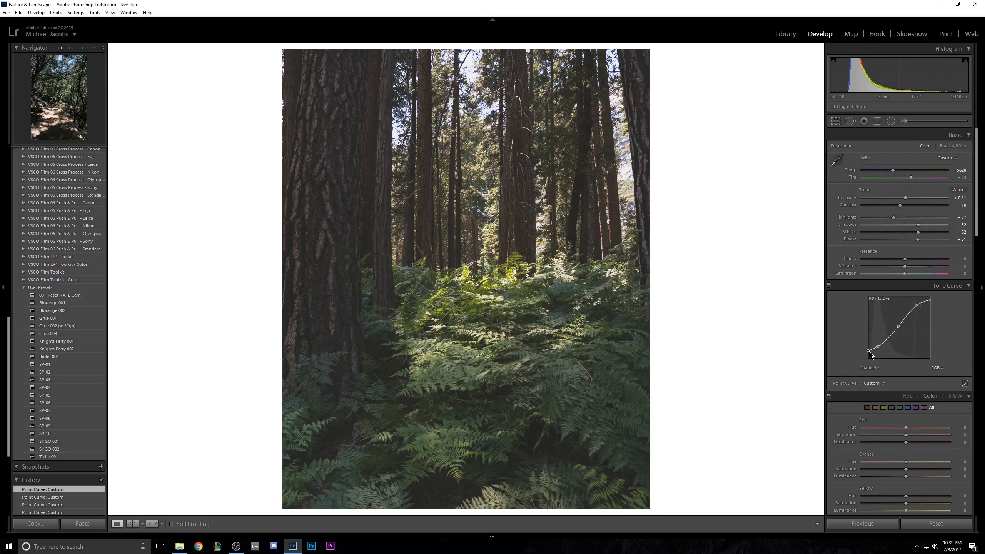
key("ctrl+z")
Set Clarity to +5 and Saturation to -10.
left_click_drag(904, 261, 906, 261)
left_click(958, 259)
type("5")
key("Return")
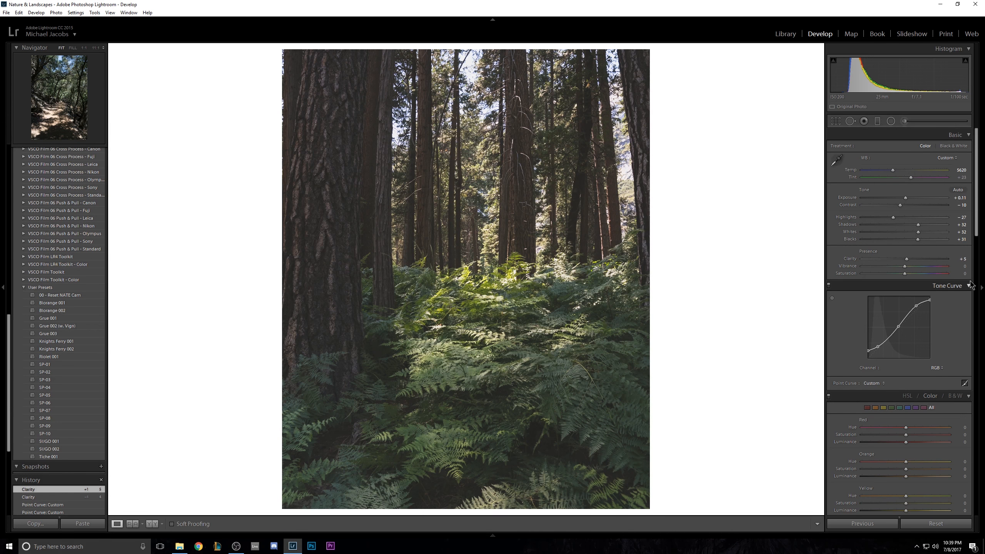
left_click(965, 274)
type("-10")
key("Return")
Tint the split-toning highlights with the warm preset swatch at hue 37 and set their saturation to 11.
scroll(967, 324, "down", 15)
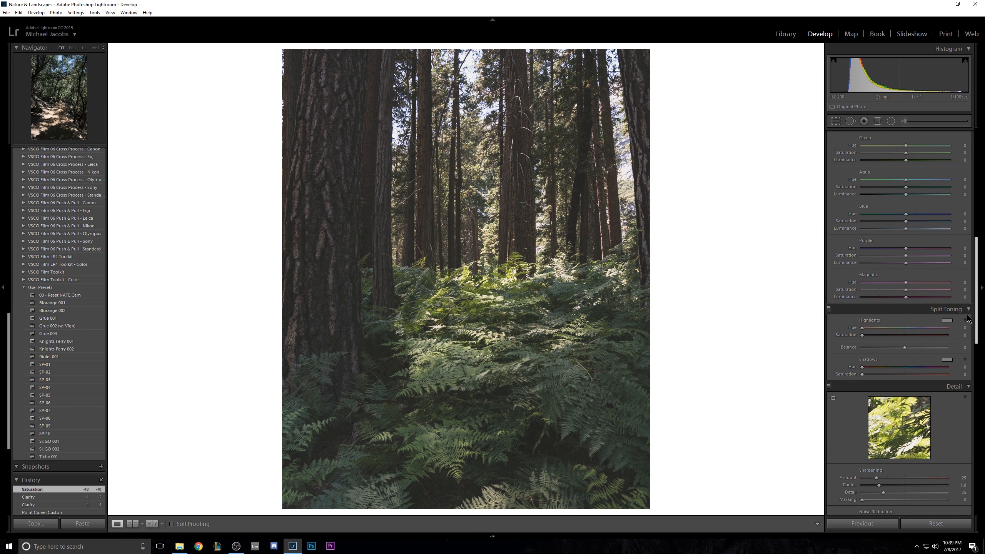
left_click(946, 316)
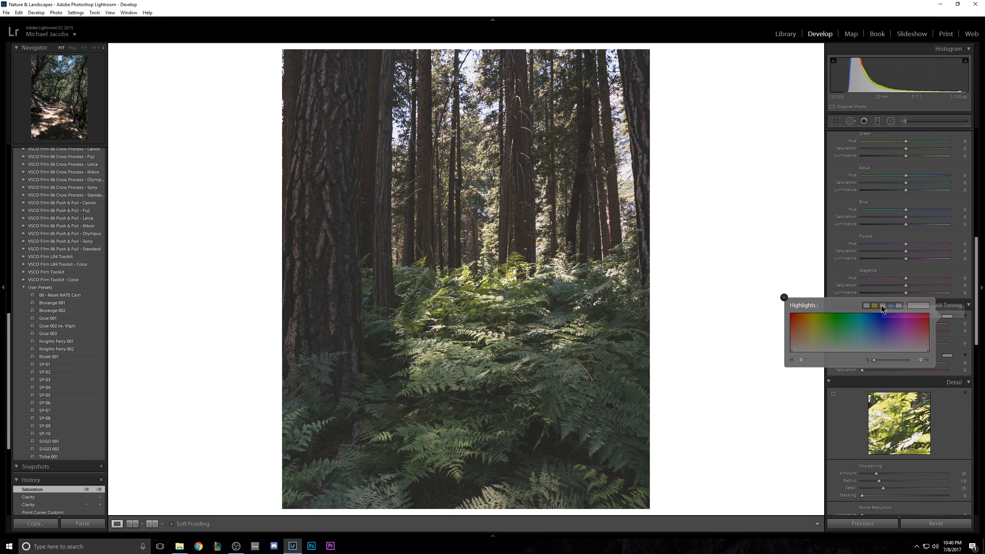
left_click(884, 306)
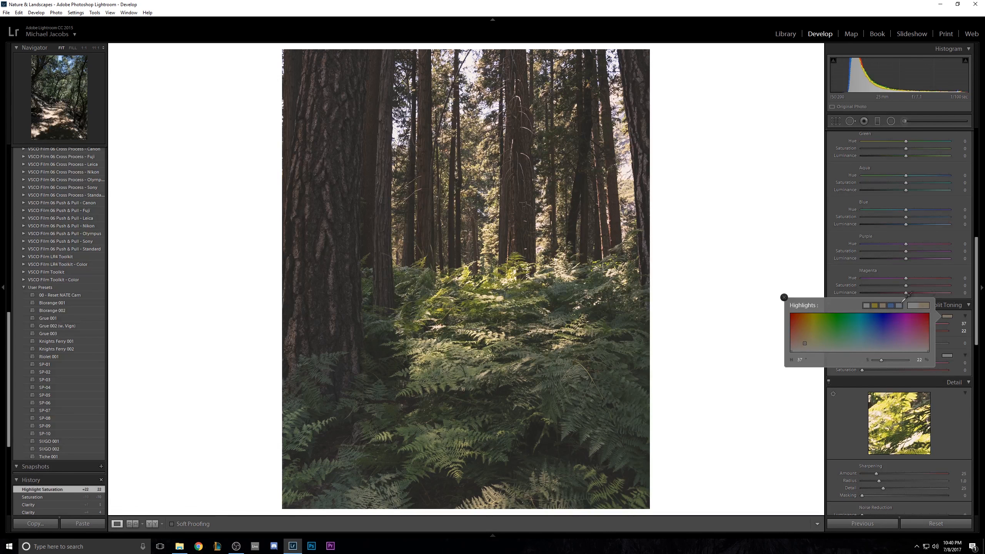
left_click(955, 330)
left_click(965, 332)
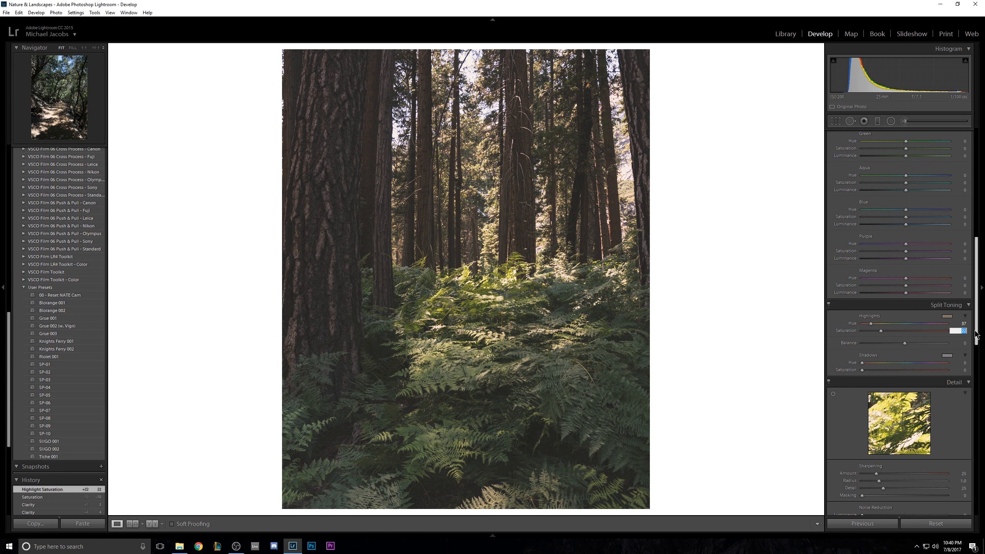
type("11")
key("Return")
Tint the split-toning shadows with the blue preset swatch at hue 215 and set their saturation to 3.
left_click(950, 357)
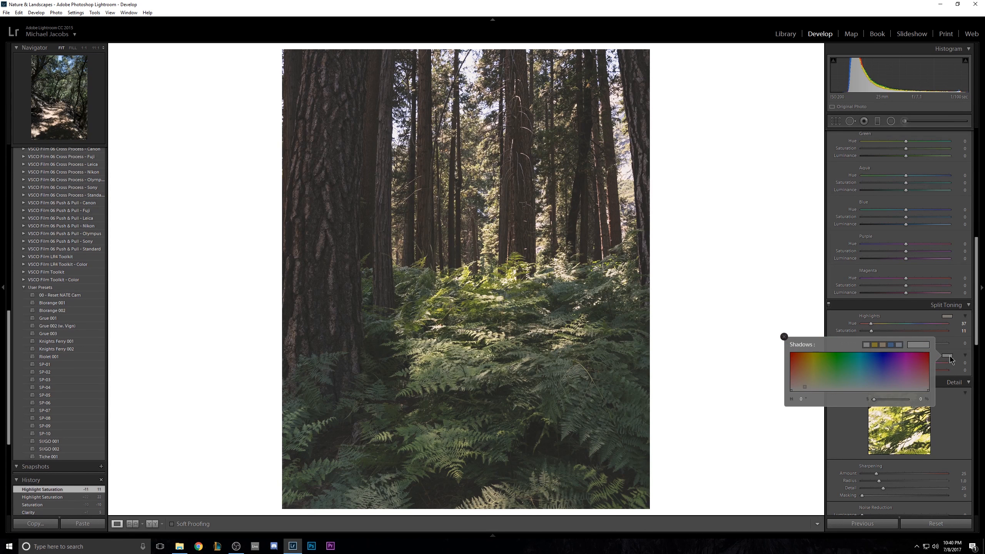
left_click(899, 344)
left_click(919, 399)
type("5")
key("Return")
left_click(783, 336)
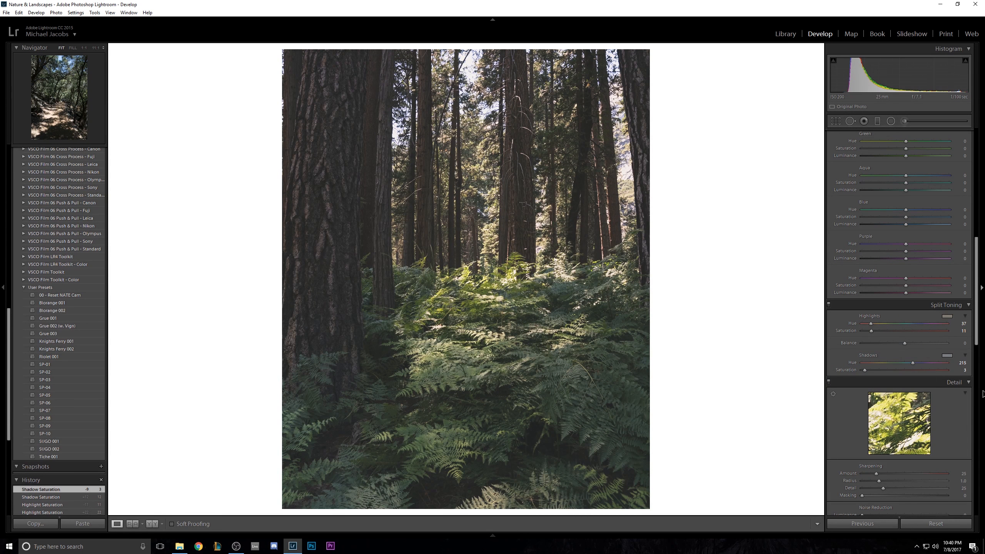
Compare the photo with split toning off and on, and set the split-toning Balance to -12.
left_click(828, 304)
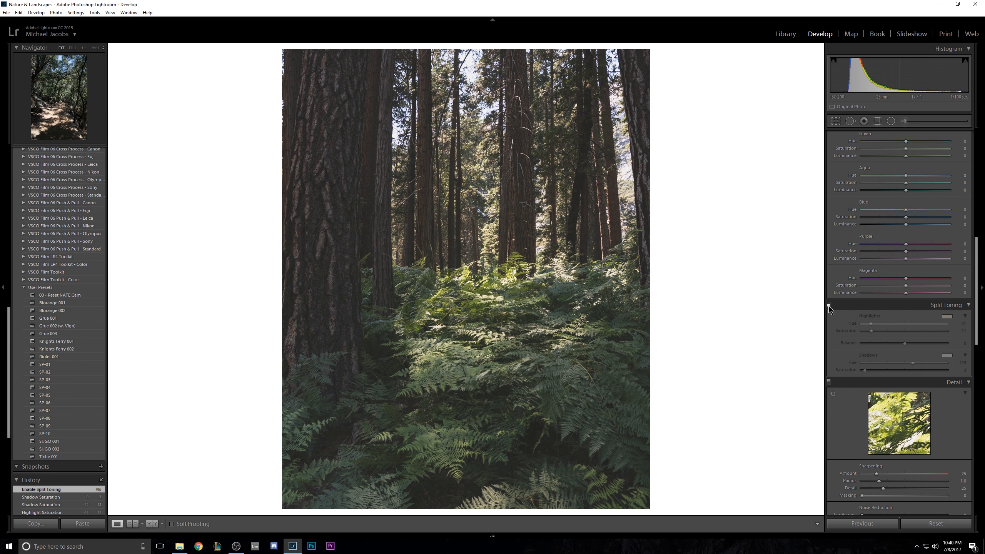
left_click(828, 305)
left_click(828, 305)
left_click(828, 306)
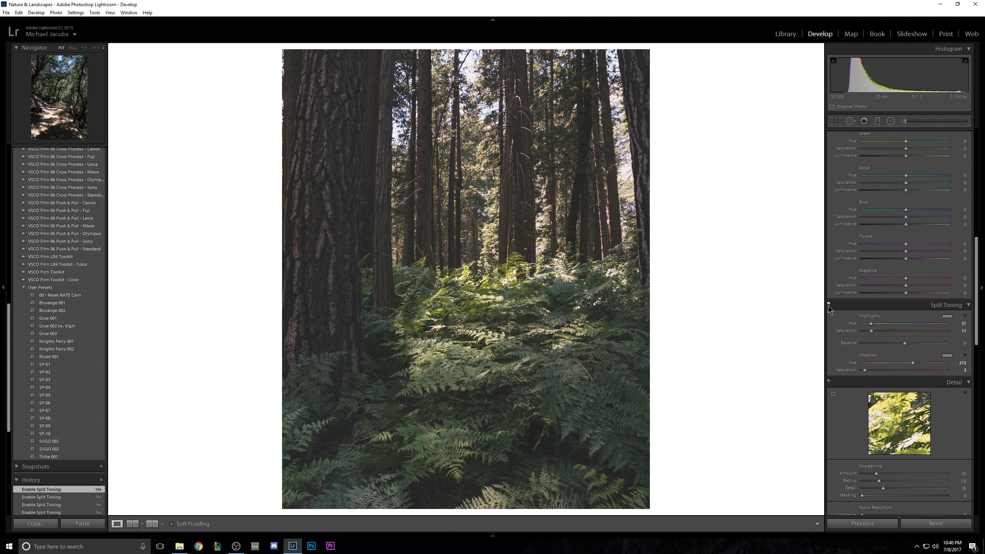
left_click(828, 306)
left_click(827, 306)
left_click_drag(904, 343, 925, 343)
Set the sharpening Amount to 60 with Masking at 31, and raise Color noise reduction to 100.
scroll(974, 386, "down", 5)
scroll(973, 385, "up", 1)
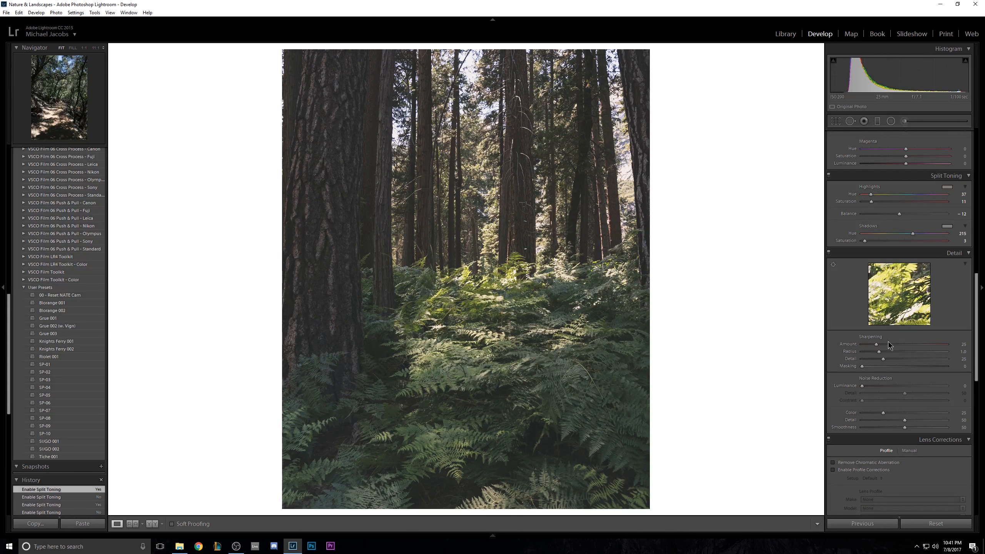
scroll(976, 309, "down", 1)
left_click_drag(977, 309, 976, 299)
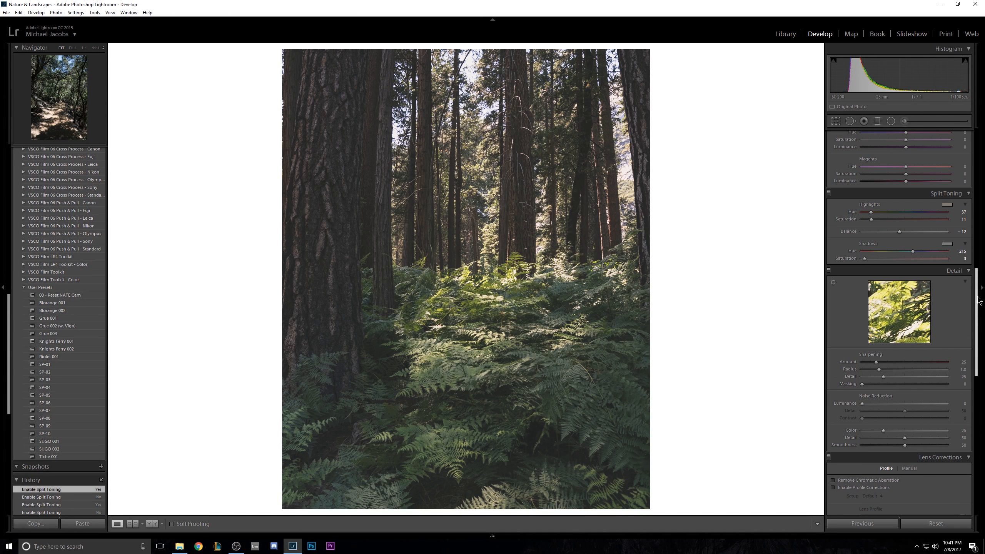
left_click_drag(877, 362, 888, 363)
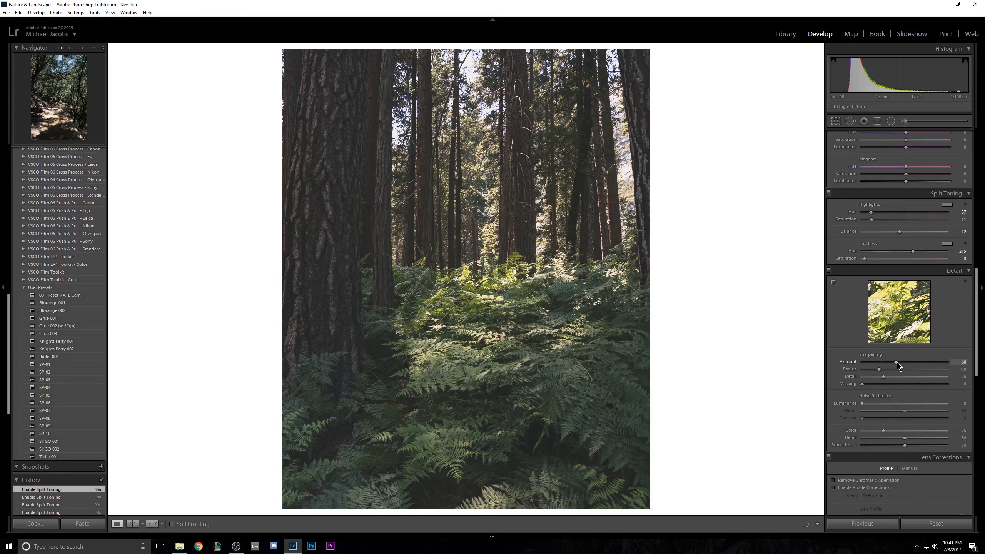
left_click_drag(862, 384, 888, 384, "alt")
left_click_drag(883, 430, 947, 430)
Inspect the tree trunk and branch edges at 1:1 with Remove Chromatic Aberration on and off.
left_click(981, 340)
left_click(980, 343)
scroll(978, 347, "down", 3)
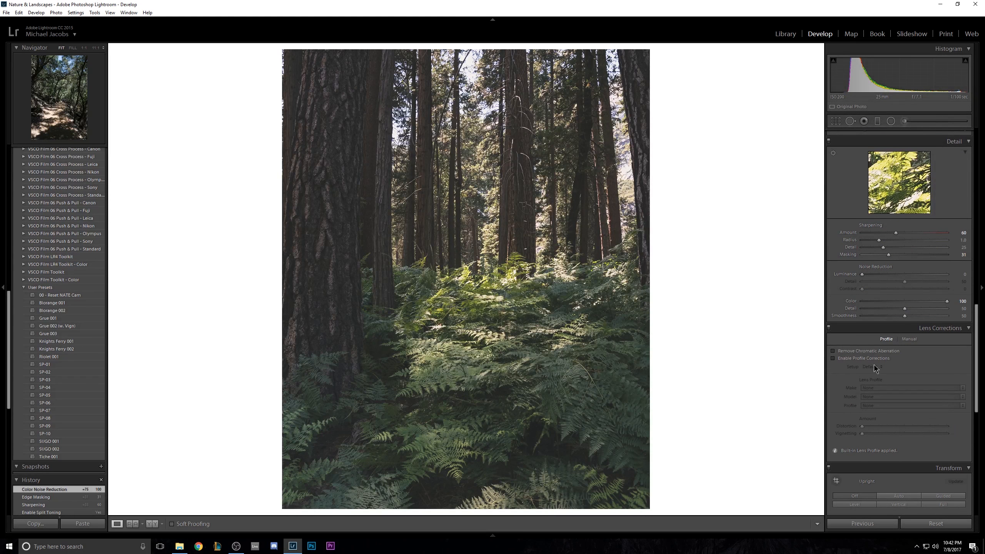
left_click(849, 352)
left_click(473, 268)
left_click_drag(472, 269, 537, 324)
left_click_drag(349, 329, 585, 424)
left_click(832, 350)
left_click_drag(728, 345, 445, 158)
Switch to Chrome, view the tree example in the chromatic aberration image results, and return to Lightroom.
left_click(201, 546)
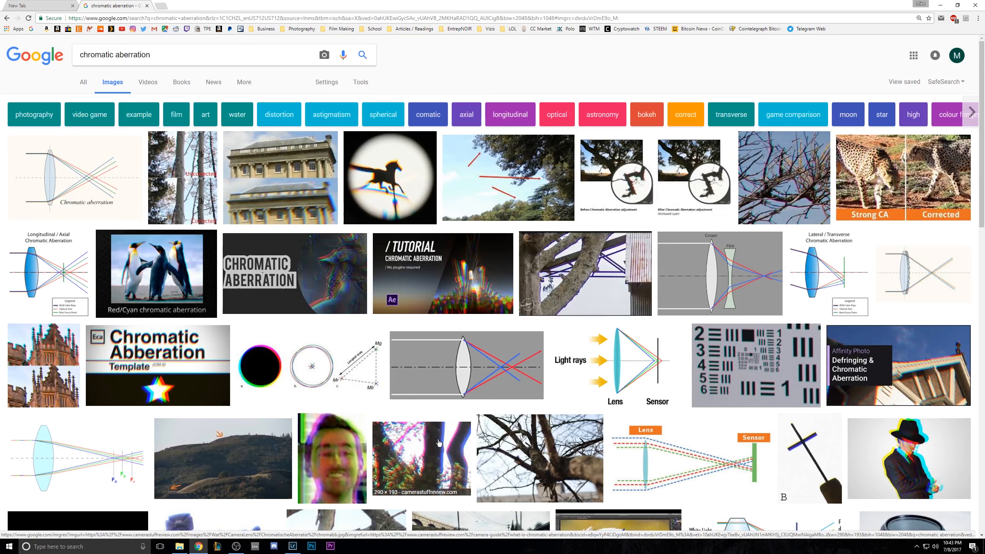
left_click(419, 457)
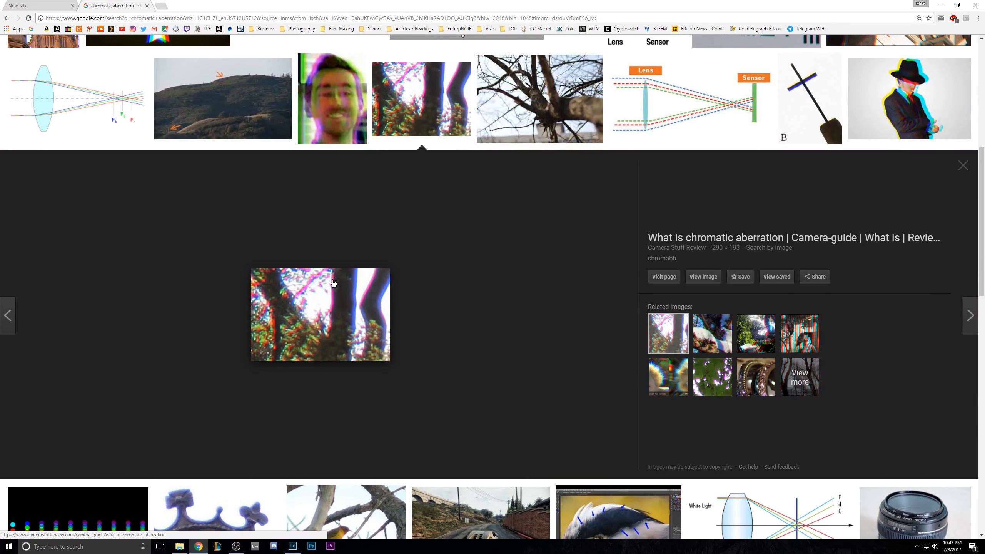
left_click(331, 308)
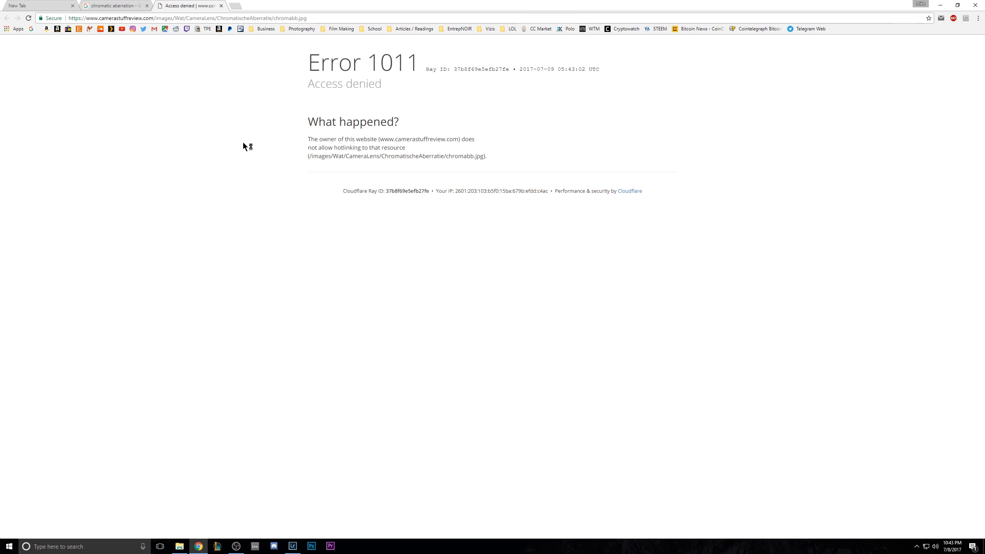
left_click(134, 6)
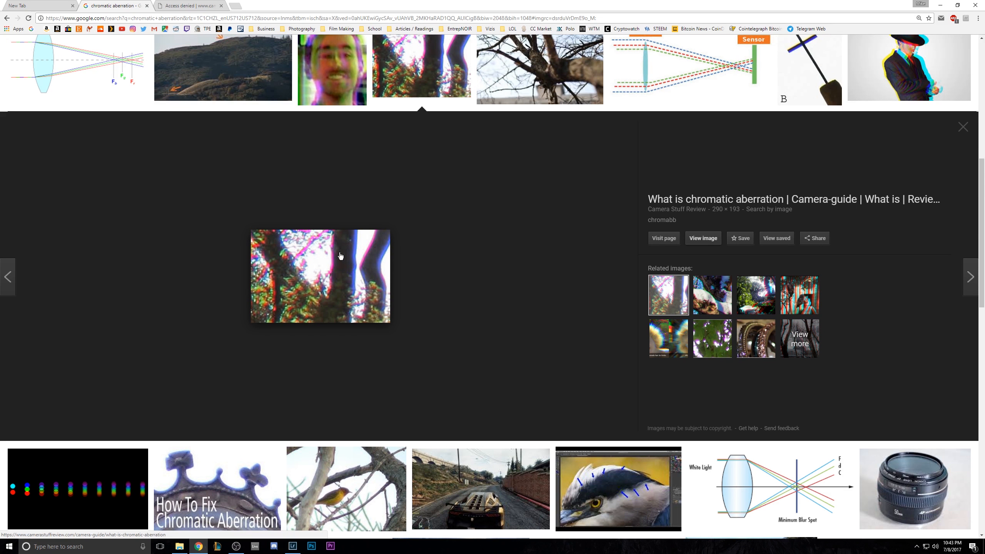
key("alt+Tab")
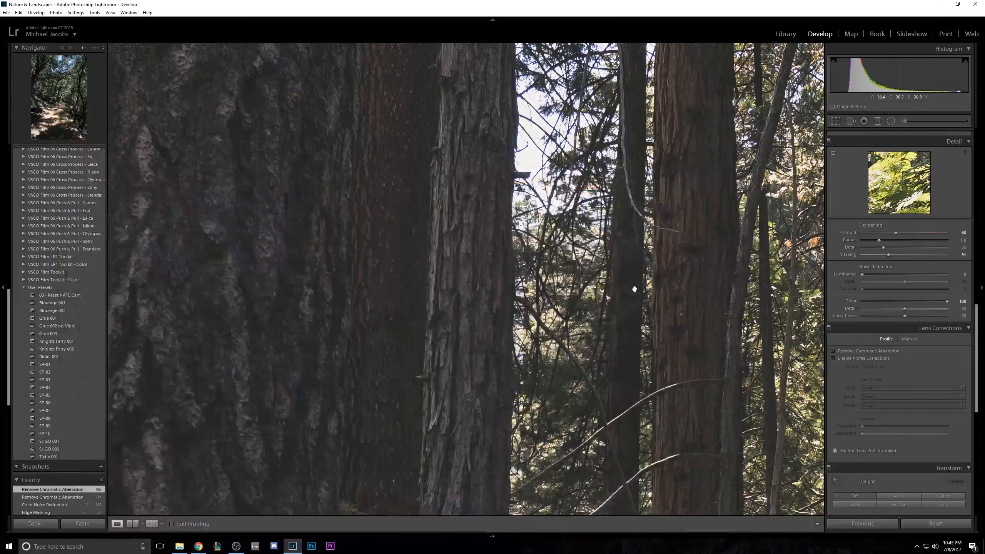
Enable Remove Chromatic Aberration, inspect the ferns and tree edges at 1:1, and return to the full-photo view.
left_click(857, 351)
left_click(732, 359)
left_click(487, 256)
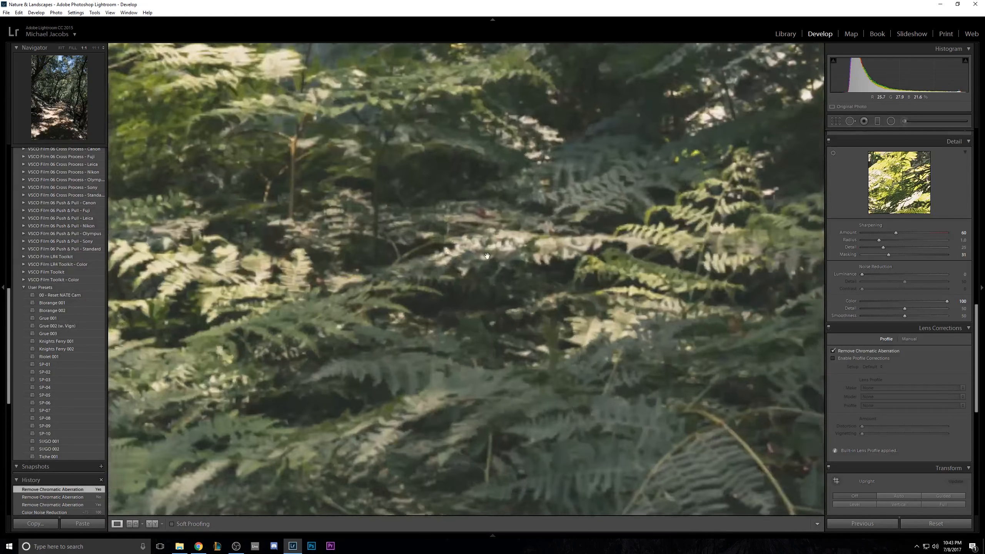
left_click(487, 256)
left_click_drag(574, 330, 480, 409)
left_click(558, 387)
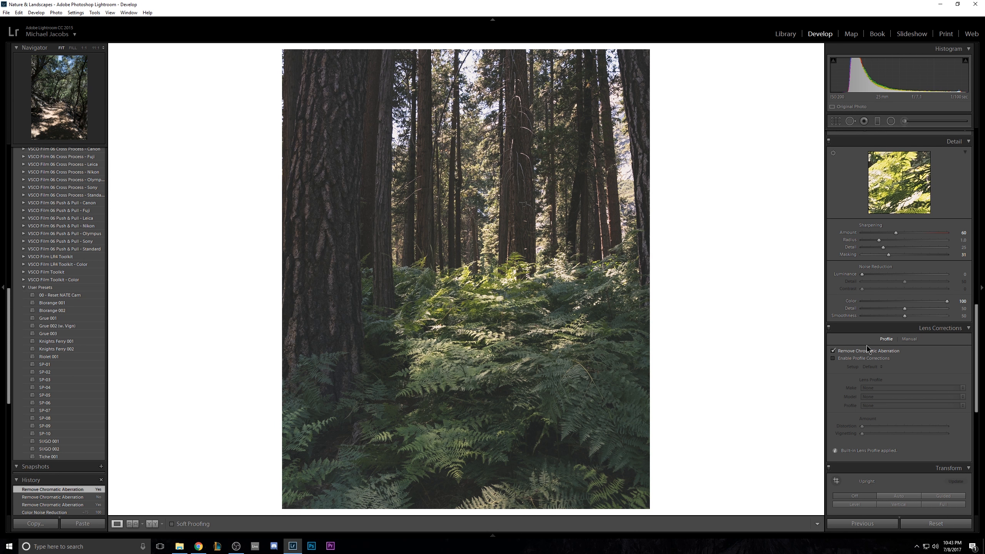
View the manual lens-correction settings, return to the Profile settings, and inspect the photo at close zoom.
left_click(908, 338)
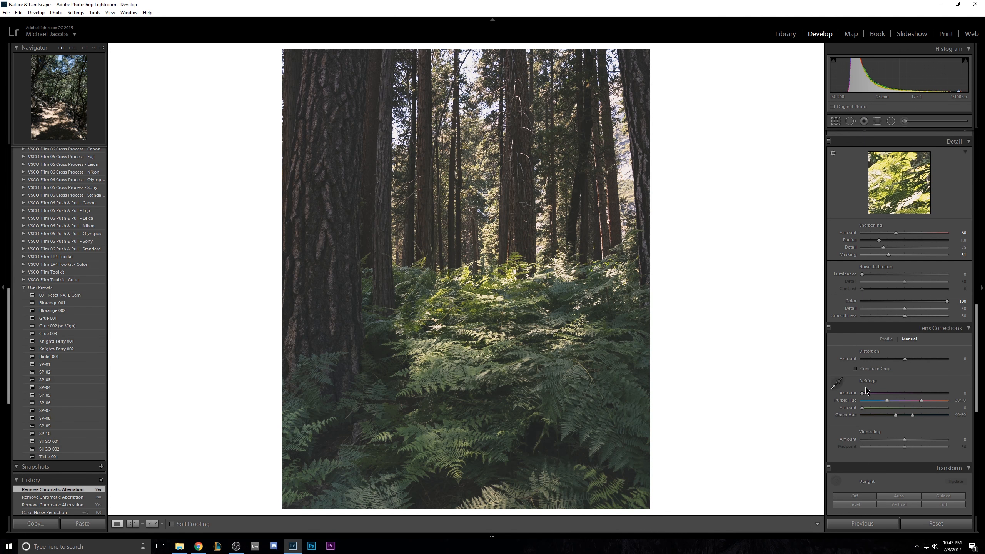
left_click(886, 338)
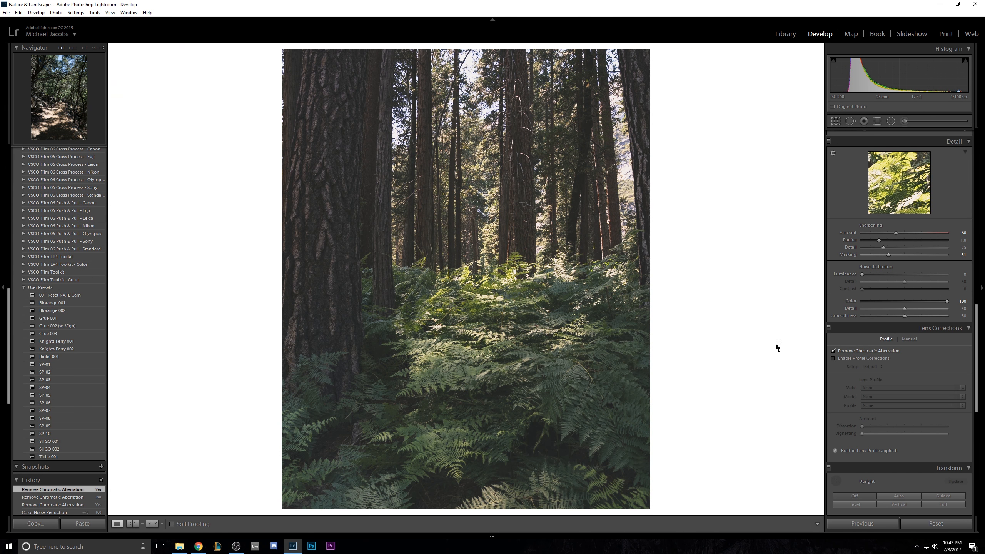
left_click(589, 314)
left_click_drag(415, 190, 577, 329)
left_click(577, 329)
left_click_drag(976, 360, 977, 377)
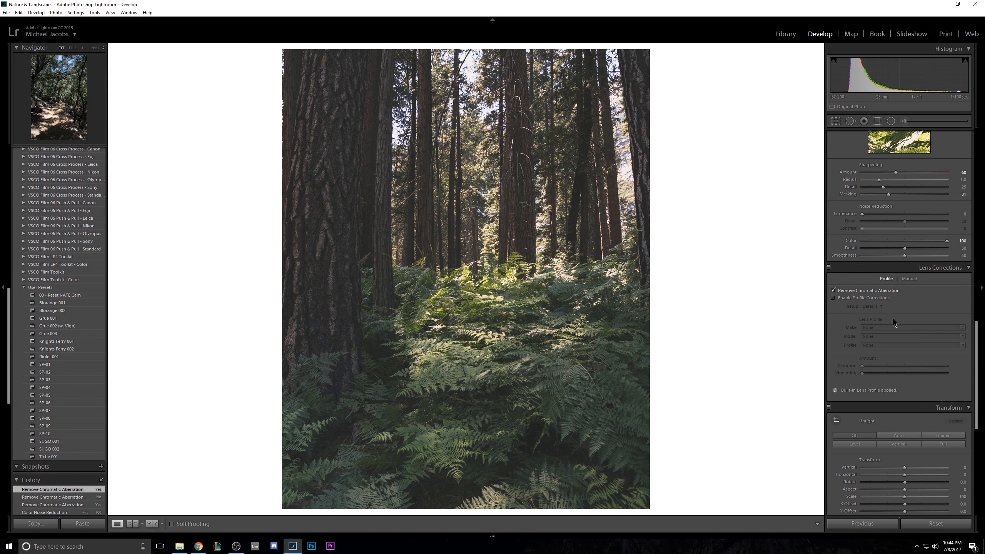
Compare the photo with Enable Profile Corrections on and off, leaving the option off.
left_click(842, 297)
left_click(842, 296)
left_click(845, 297)
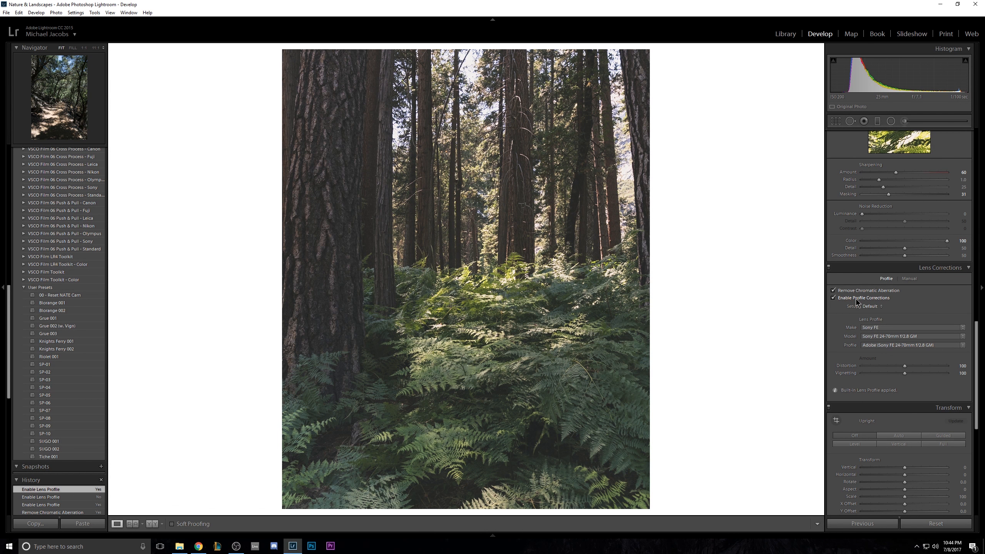
left_click(857, 302)
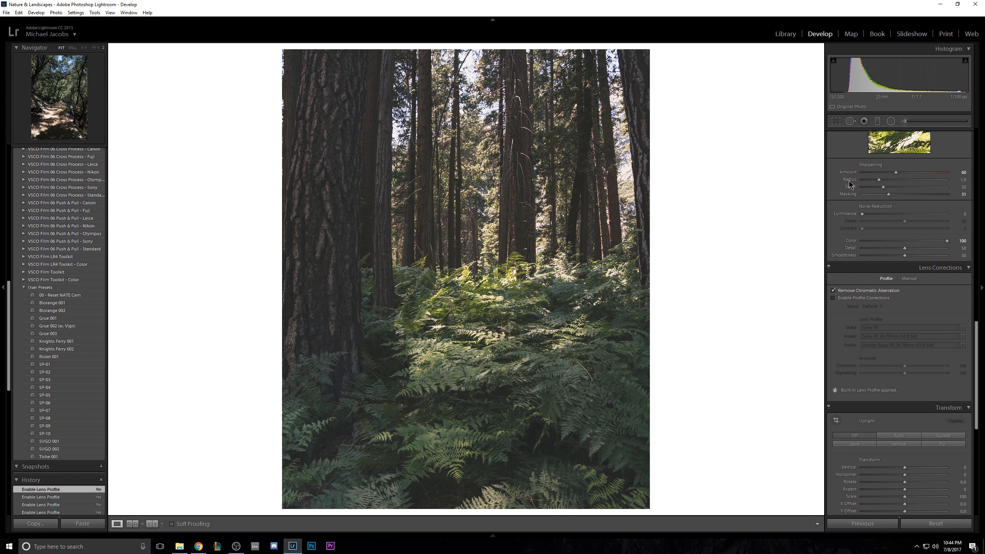
left_click(854, 301)
left_click(854, 297)
left_click(854, 297)
left_click(854, 297)
left_click(854, 297)
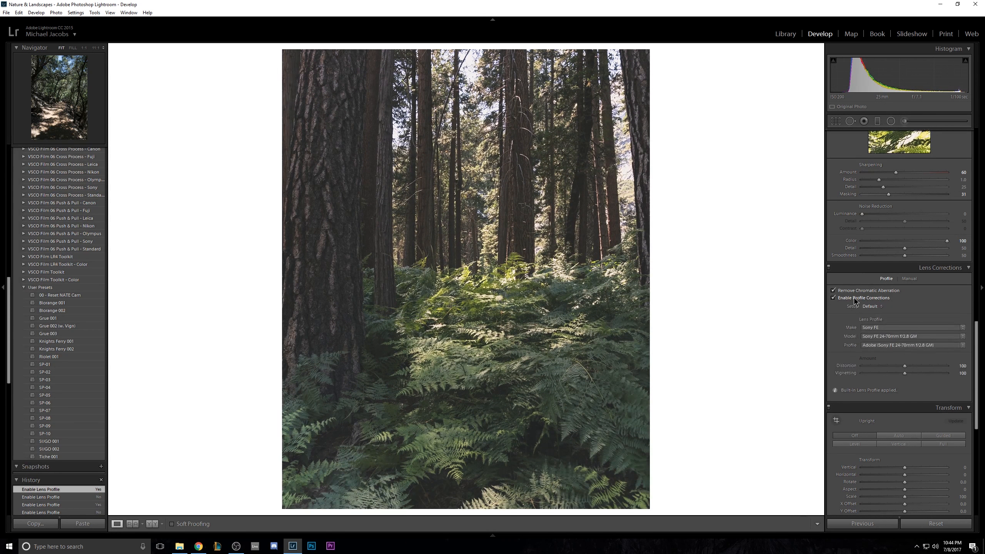
left_click(854, 298)
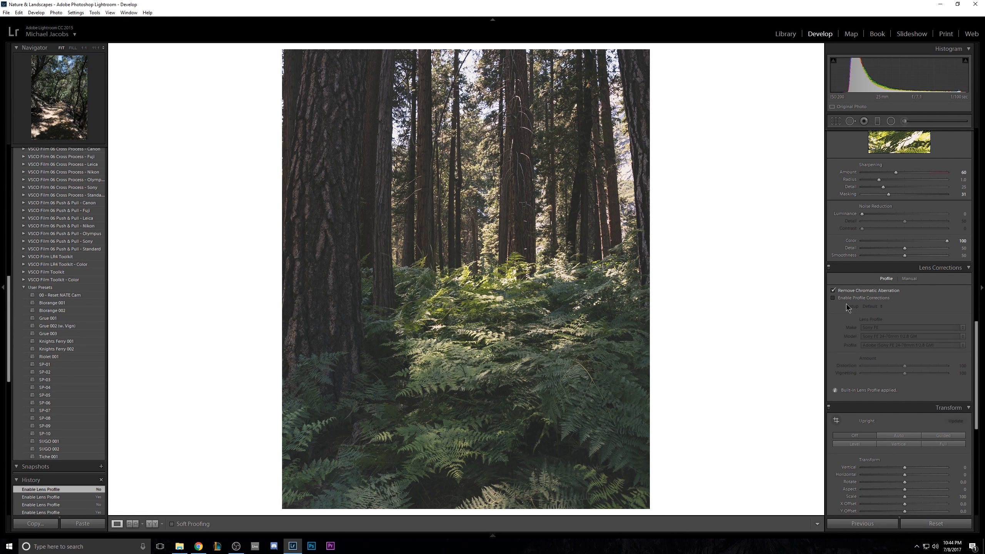
View the existing 4 x 5 crop frame, close it, and recheck the photo with and without profile corrections.
key("r")
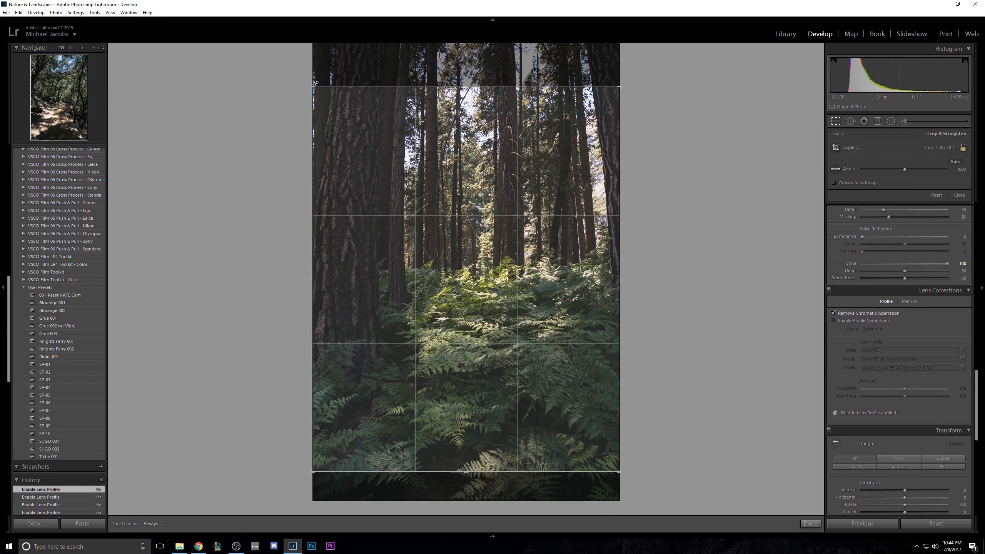
key("Return")
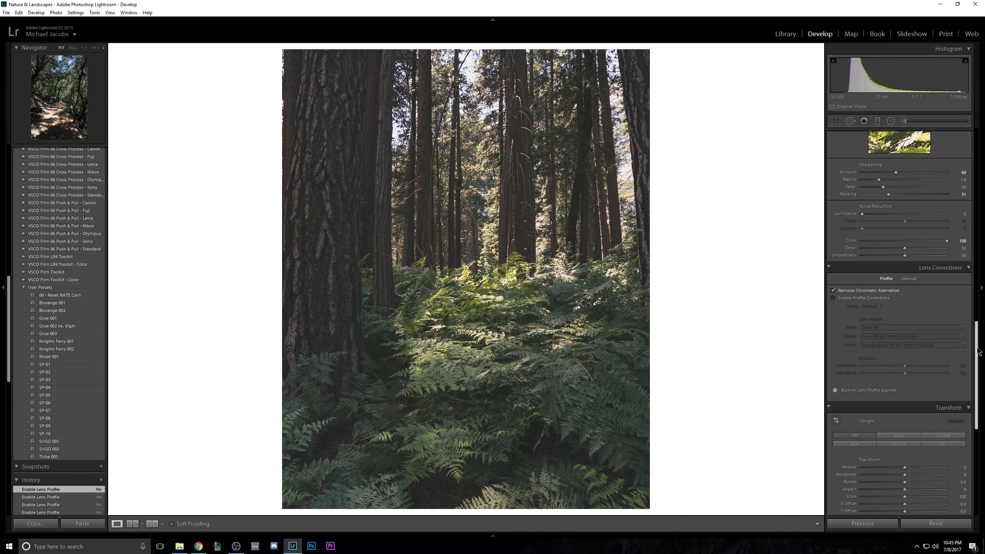
scroll(977, 348, "down", 1)
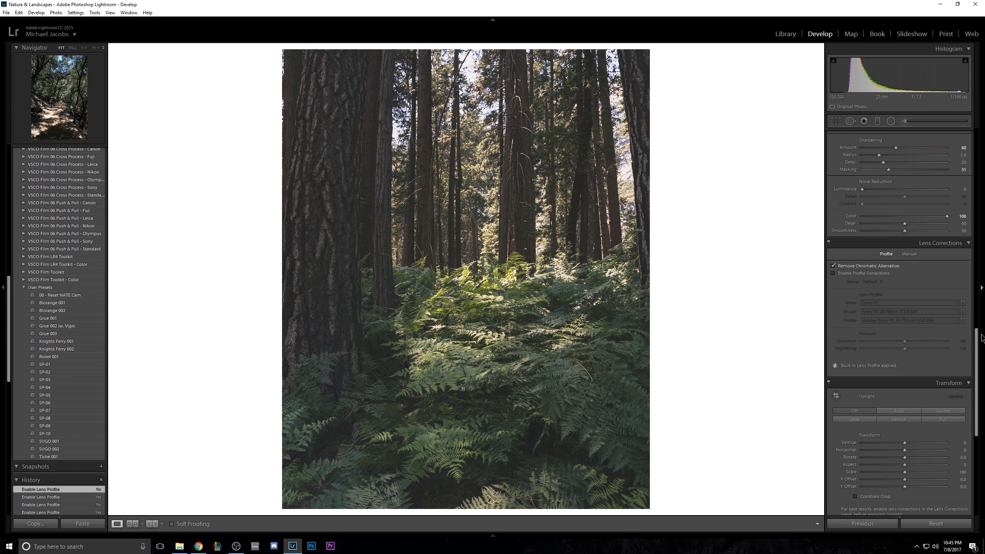
scroll(976, 349, "down", 2)
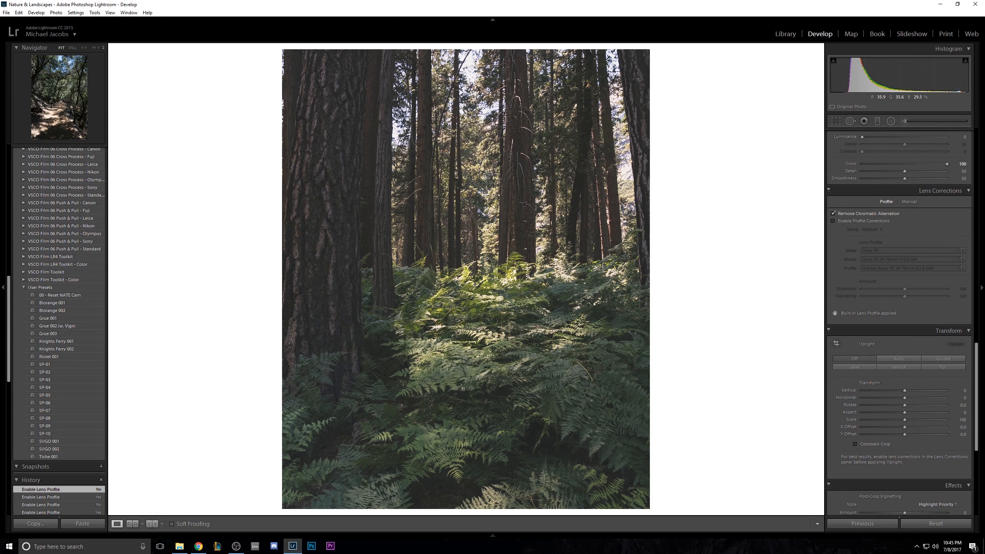
left_click(834, 220)
left_click(834, 221)
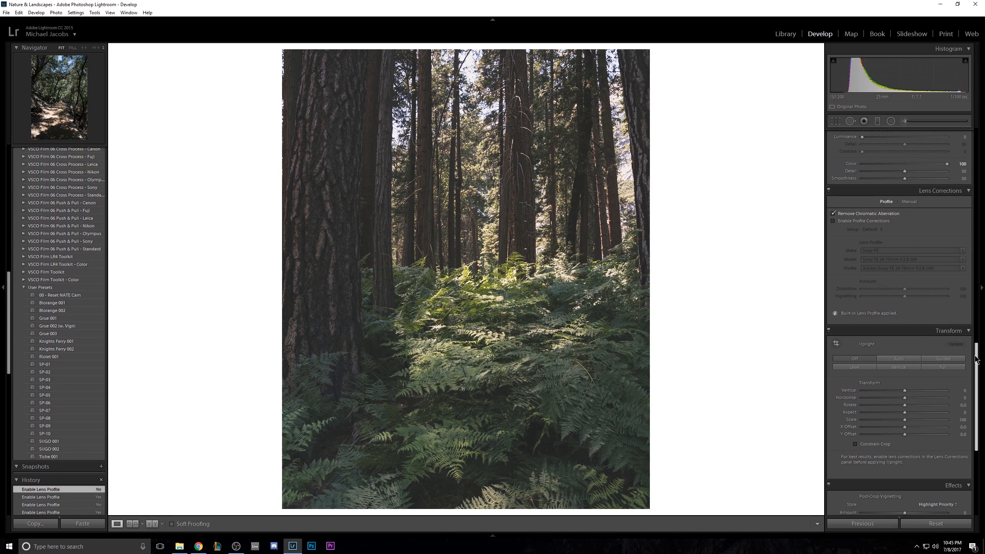
Set the Post-Crop Vignetting Amount to -10 with the Highlight Priority style.
scroll(958, 351, "up", 1)
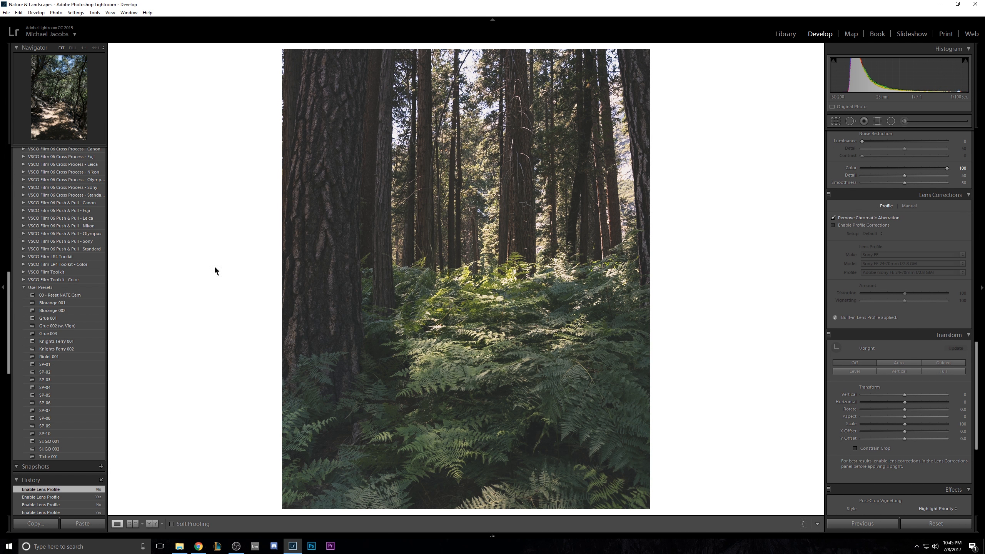
scroll(972, 412, "down", 5)
scroll(972, 409, "down", 2)
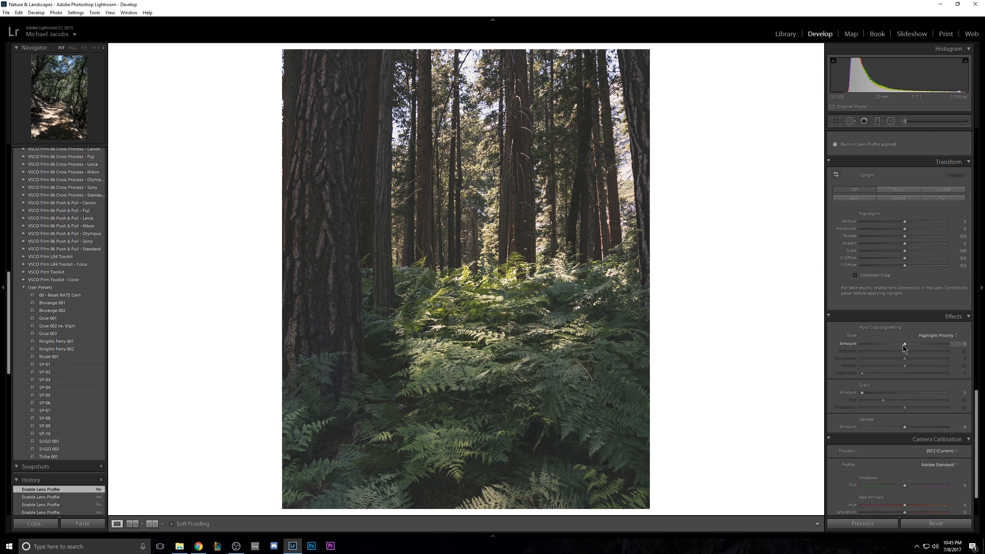
left_click_drag(903, 344, 899, 344)
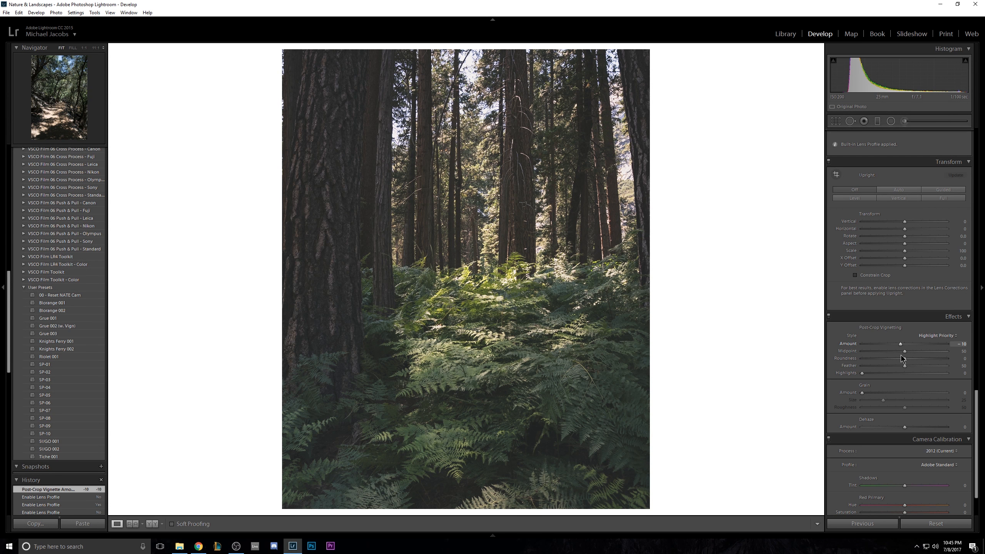
scroll(975, 413, "down", 1)
scroll(975, 413, "down", 1)
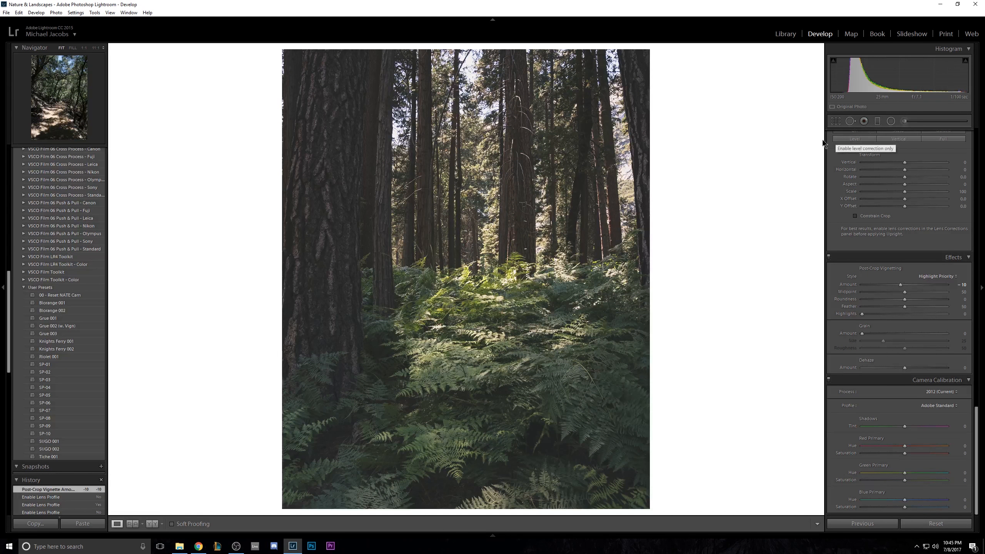
Add a graduated filter from the photo's bottom edge up to the middle ferns with Exposure at about -1.79.
key("m")
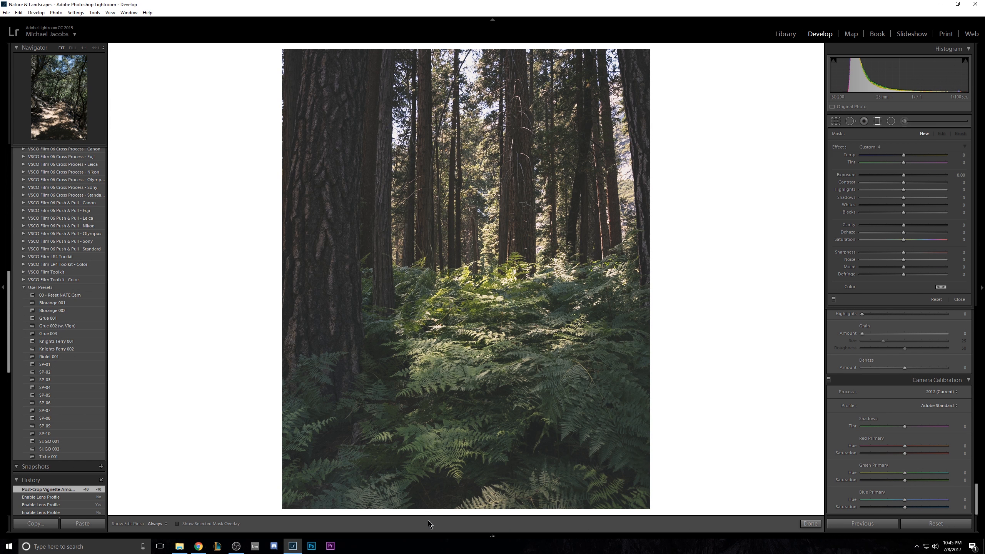
left_click_drag(461, 510, 460, 344)
left_click_drag(904, 175, 894, 175)
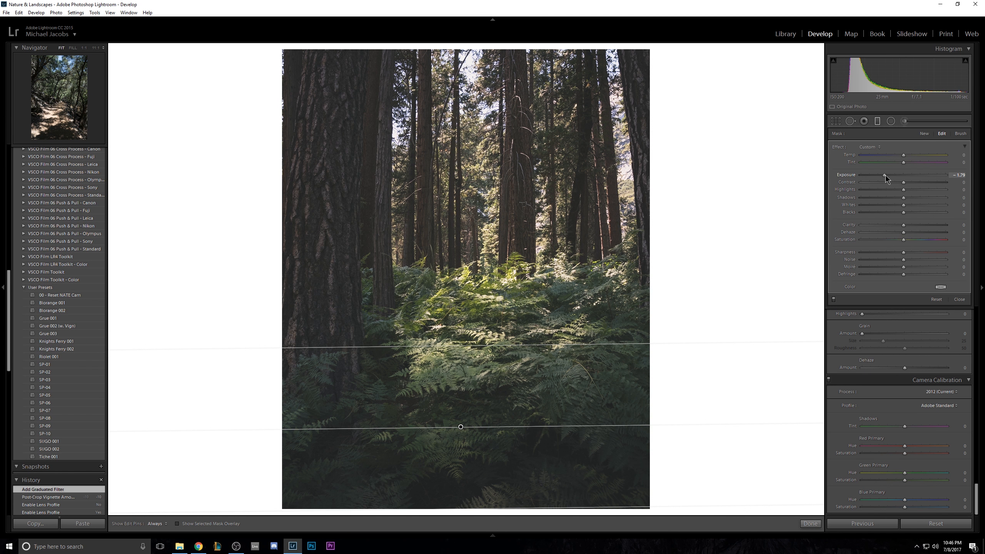
left_click_drag(884, 176, 885, 175)
key("Return")
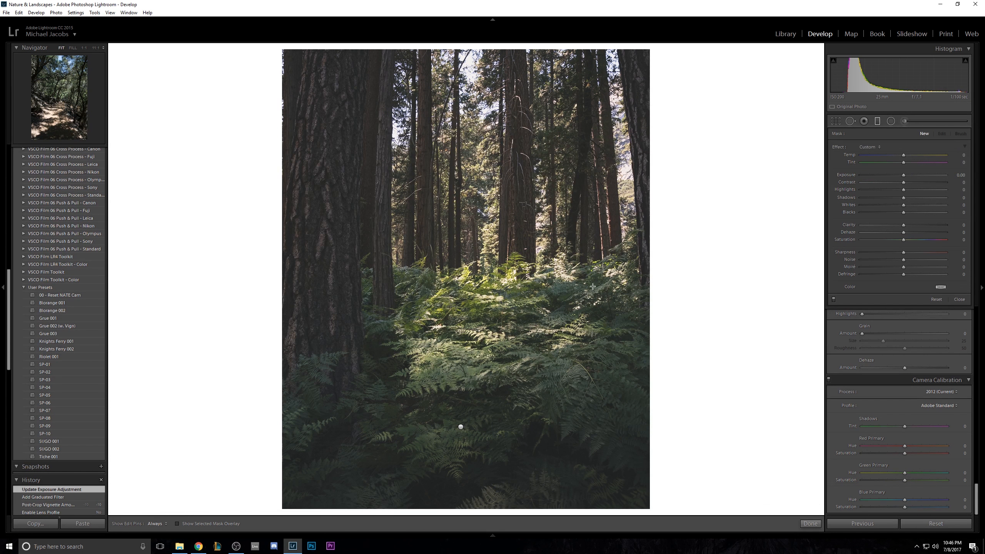
key("m")
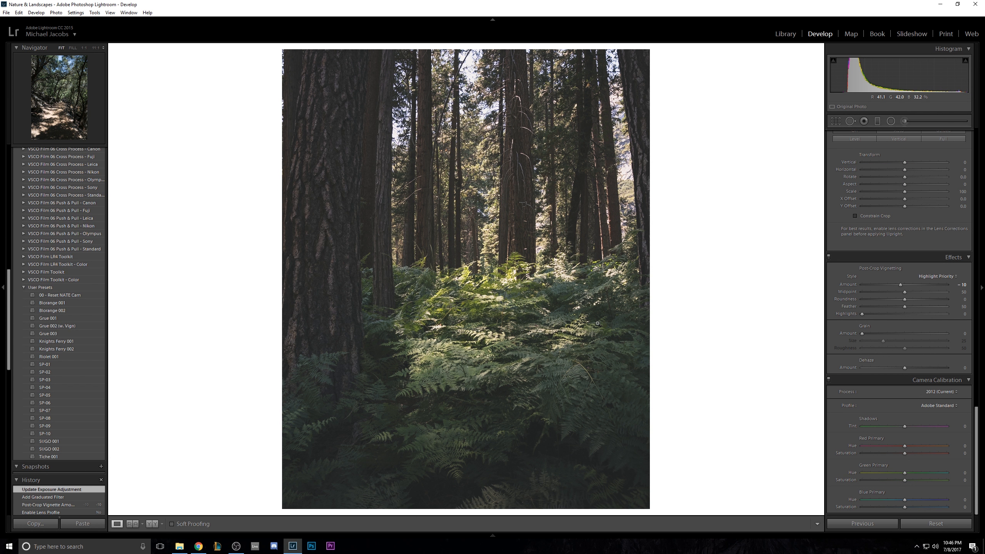
Toggle the full photo between its original and edited versions to compare them.
key("backslash")
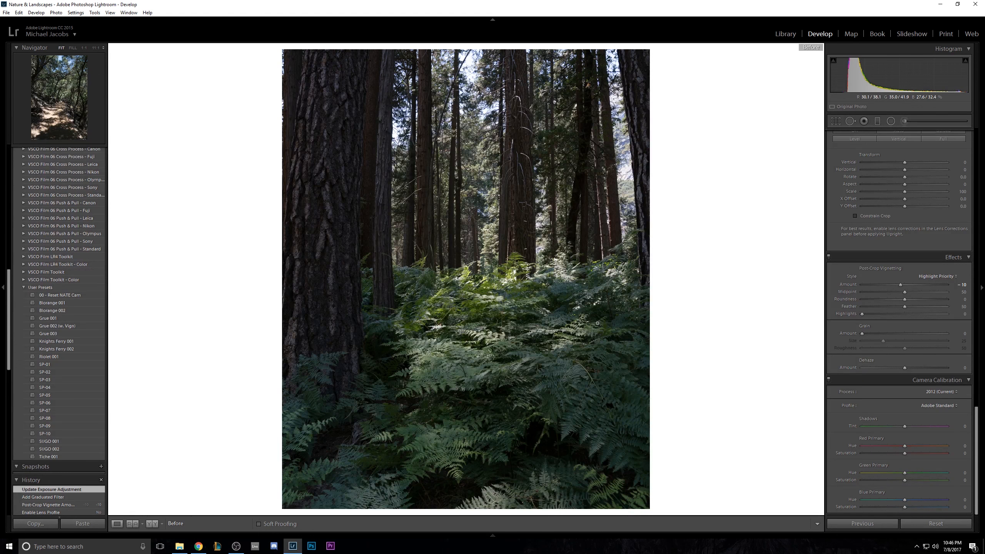
key("backslash")
key("backslash")
key("backslash")
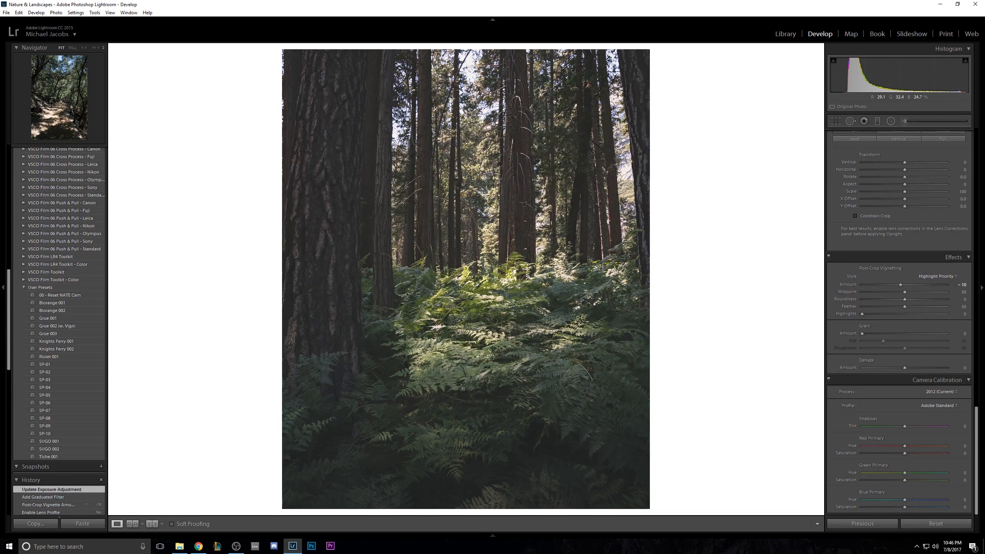
Compare the before and after versions side by side with the presets area hidden, and restore the normal layout.
left_click(3, 287)
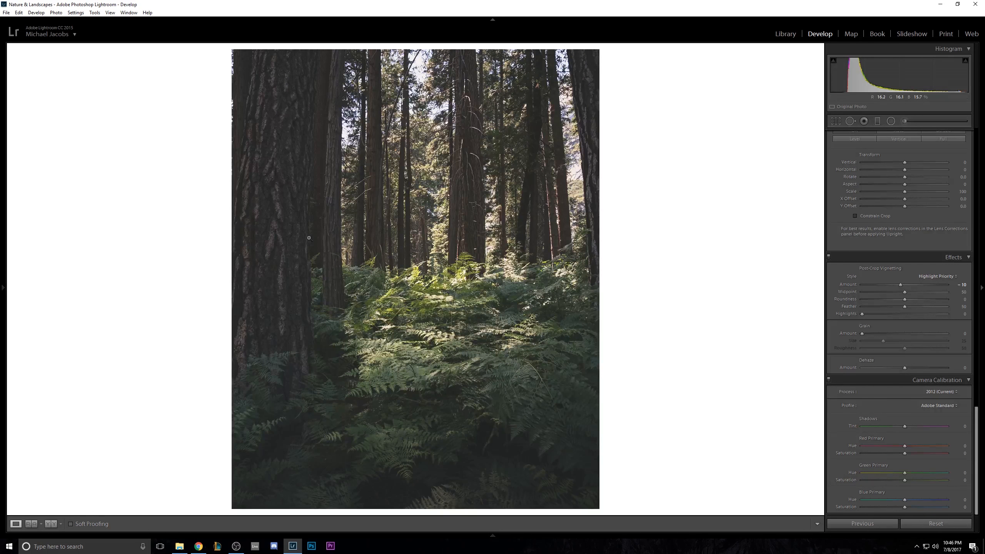
key("y")
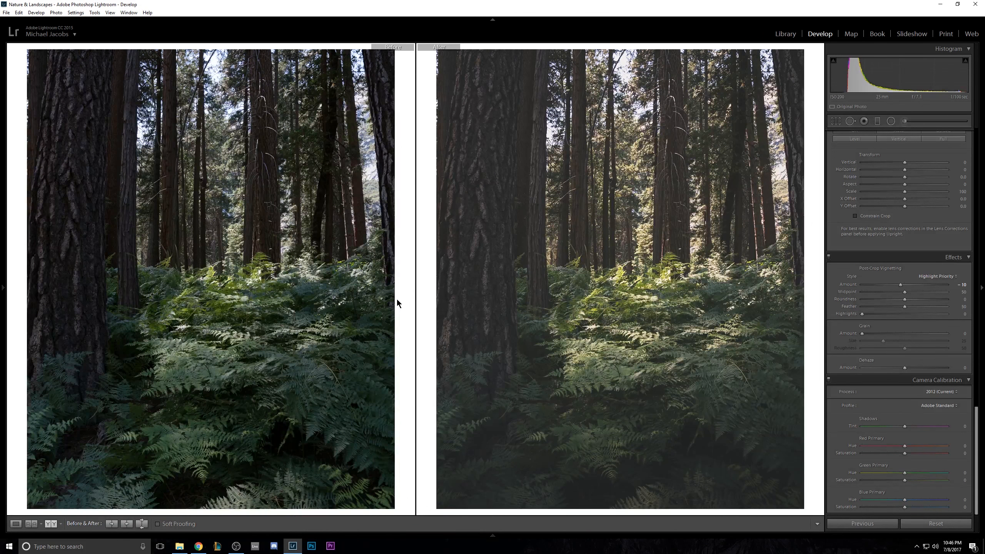
key("y")
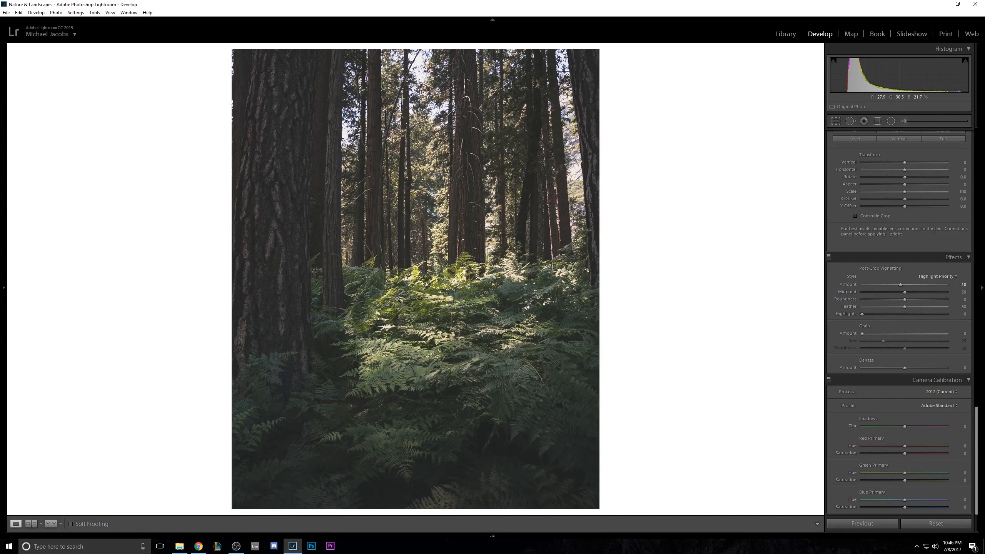
key("y")
key("y")
mouse_move(500, 539)
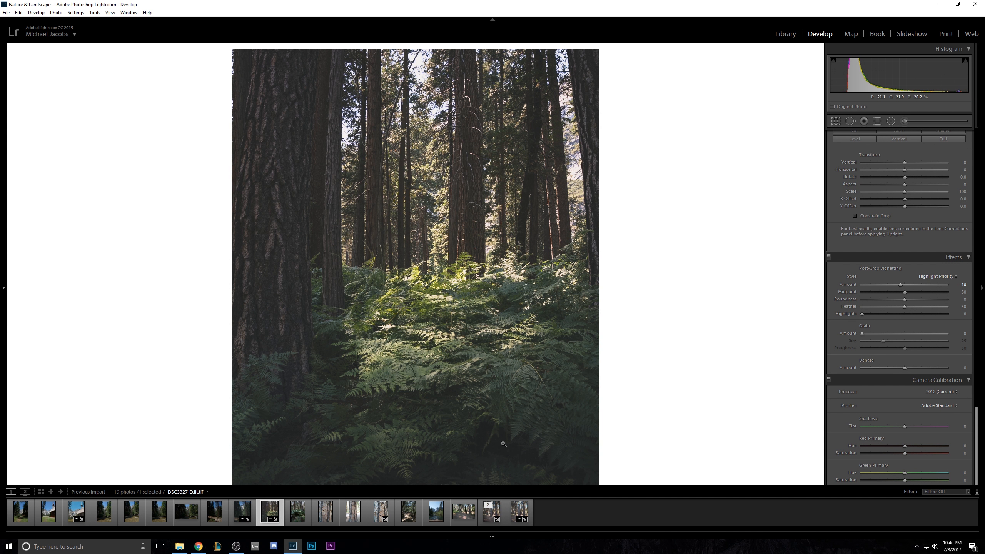
key("y")
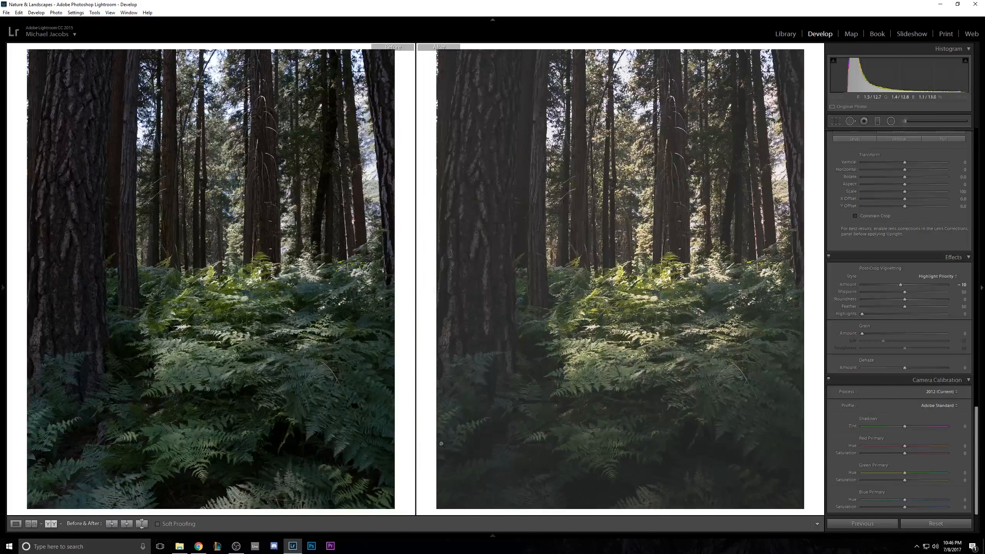
key("y")
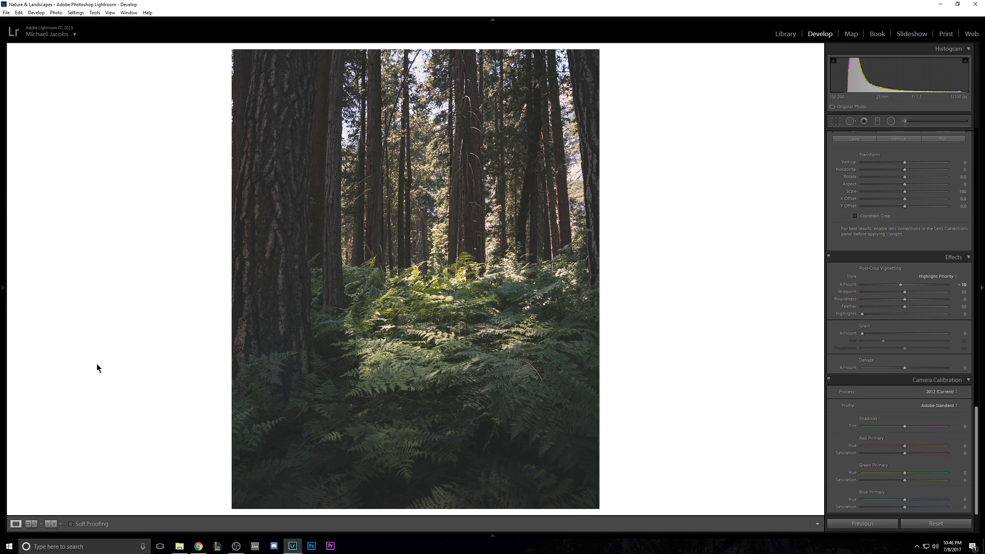
left_click(3, 305)
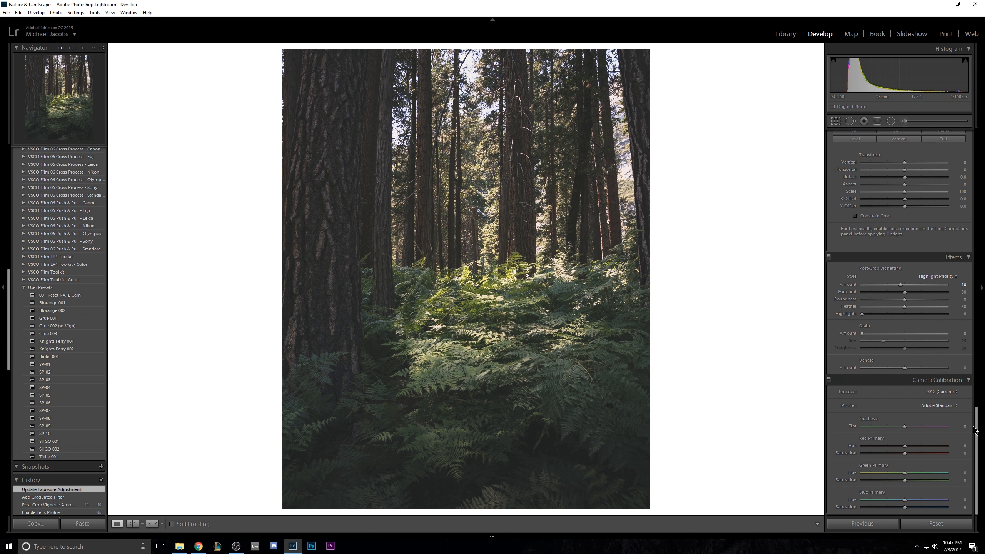
Set Camera Calibration to Shadows Tint +4, Red Hue -9 and Saturation -7, Green Hue +45, and Blue Hue -19 and Saturation -17.
left_click_drag(975, 426, 984, 520)
mouse_move(908, 509)
left_mouse_down()
mouse_move(888, 505)
mouse_move(898, 502)
mouse_move(898, 511)
left_mouse_up()
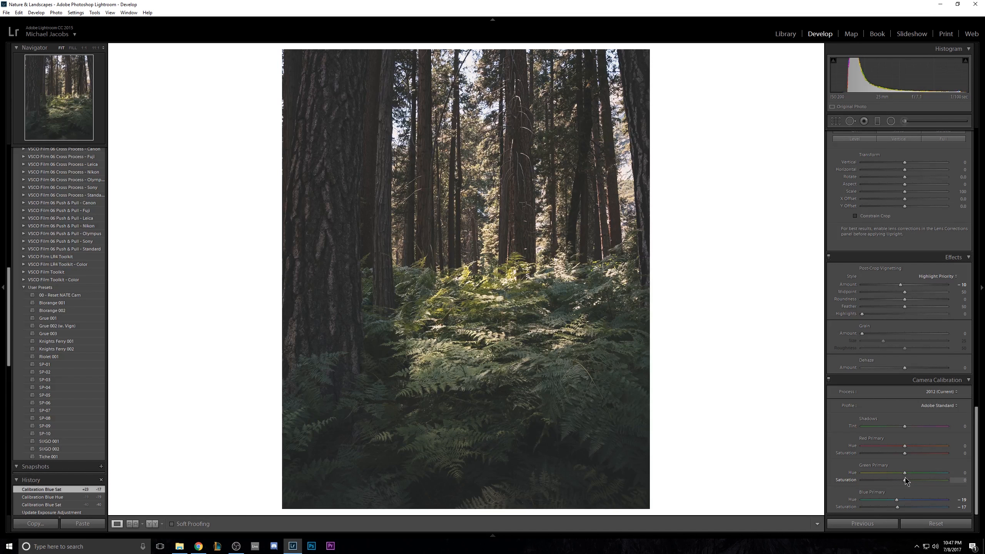
mouse_move(905, 473)
left_mouse_down()
mouse_move(890, 470)
mouse_move(916, 477)
mouse_move(868, 478)
mouse_move(925, 474)
mouse_move(914, 481)
left_mouse_up()
double_click(846, 479)
left_click_drag(889, 448, 901, 454)
mouse_move(905, 426)
left_mouse_down()
mouse_move(932, 425)
mouse_move(906, 431)
left_mouse_up()
Compare the photo with Camera Calibration off and on and against the original, and return to the basic tone settings.
left_click(828, 380)
left_click(829, 379)
left_click(828, 379)
left_click(829, 379)
key("backslash")
key("backslash")
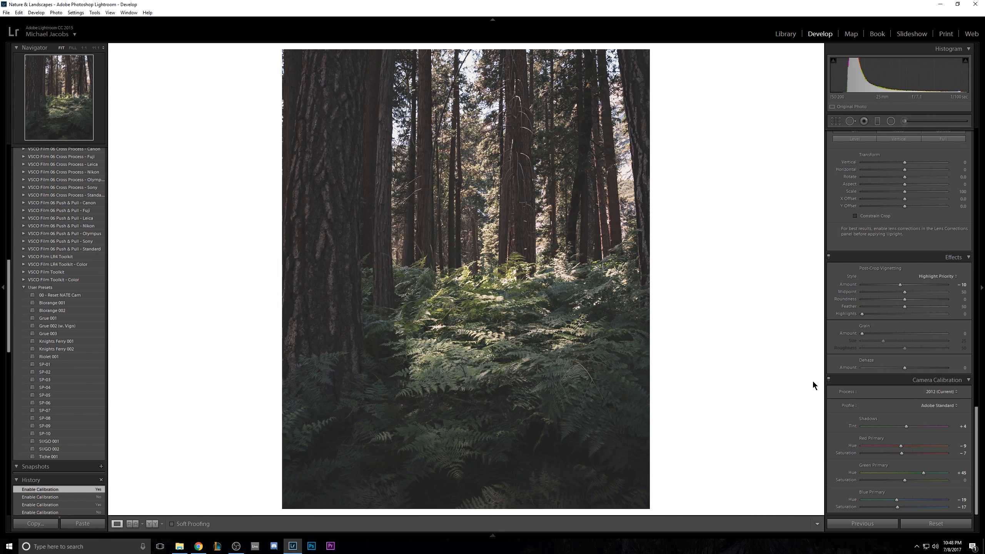
key("backslash")
key("backslash")
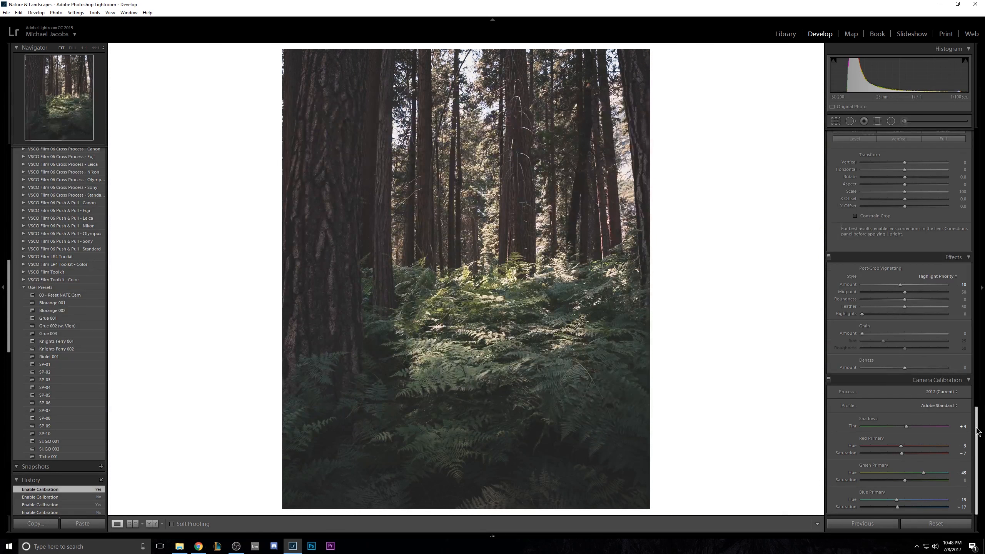
scroll(977, 430, "up", 20)
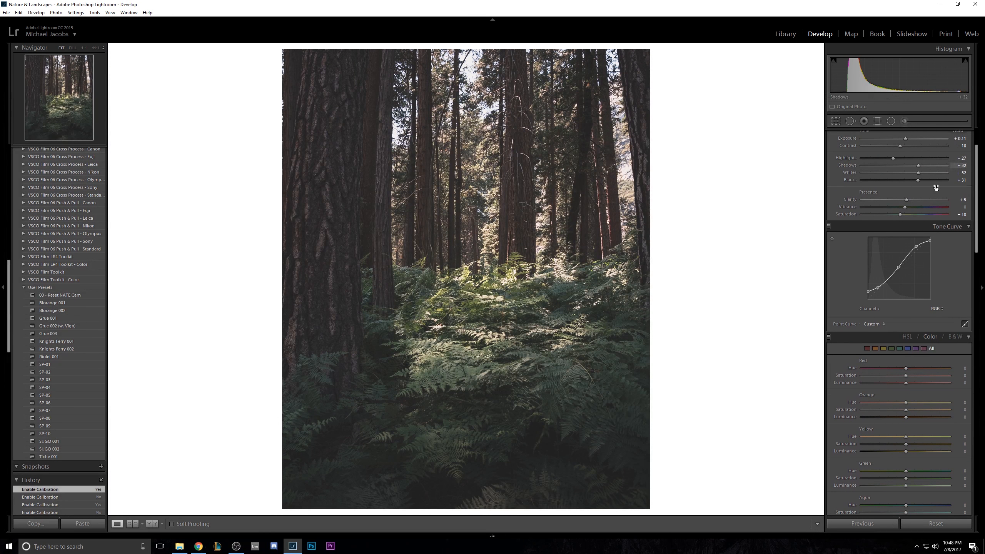
left_click_drag(899, 267, 897, 265)
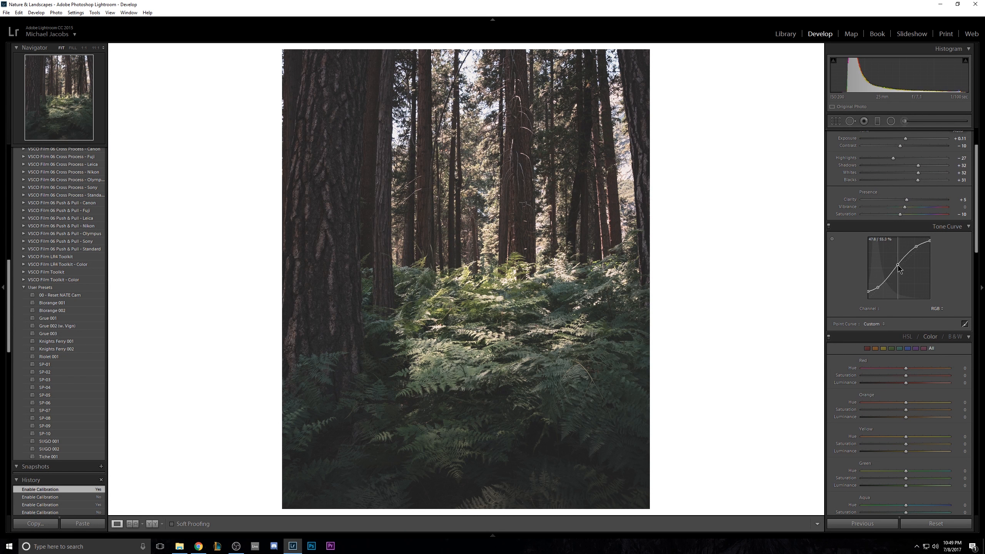
key("ctrl+z")
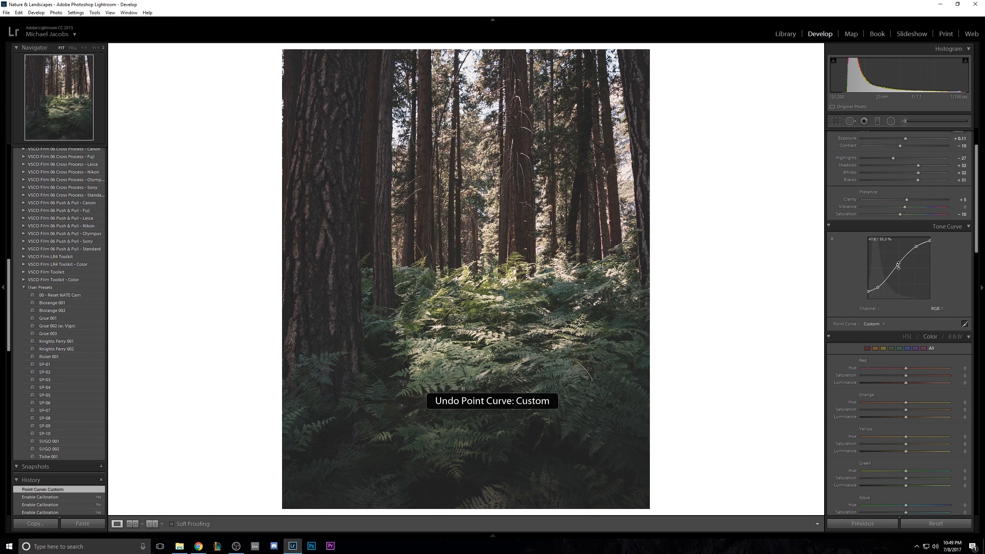
key("ctrl+z")
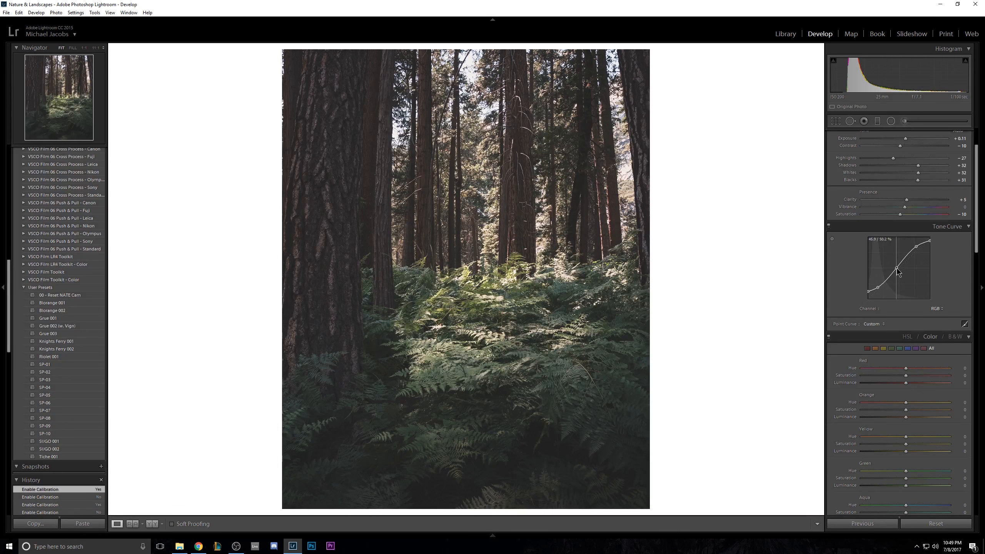
Raise the midpoint of the RGB tone curve slightly and set Exposure to 0.00.
left_click_drag(898, 269, 897, 267)
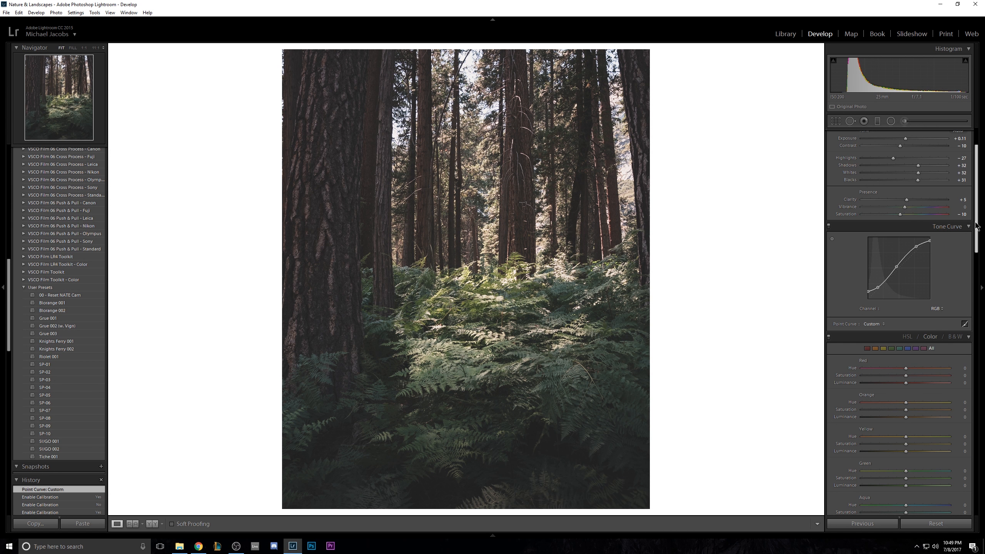
scroll(936, 194, "up", 3)
left_click(958, 197)
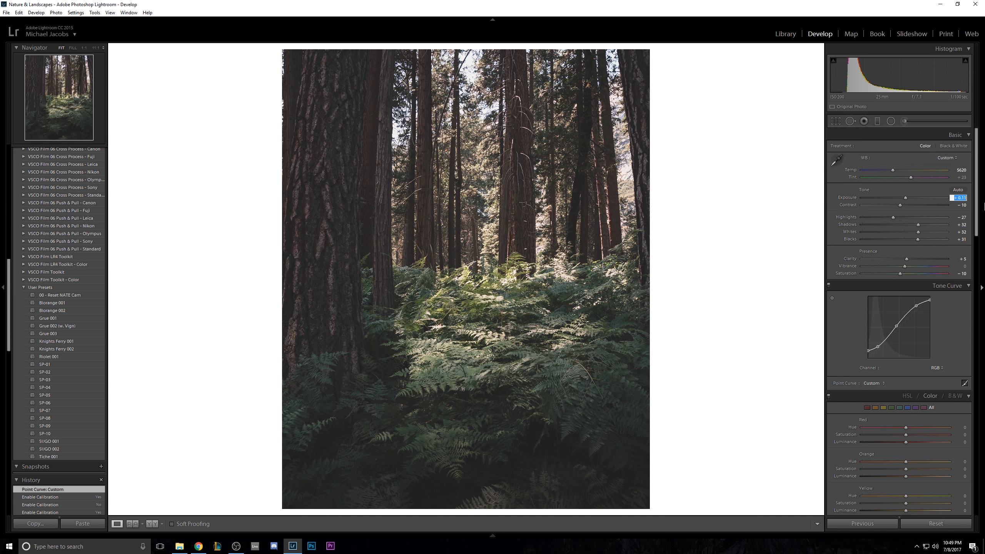
key("BackSpace")
key("Return")
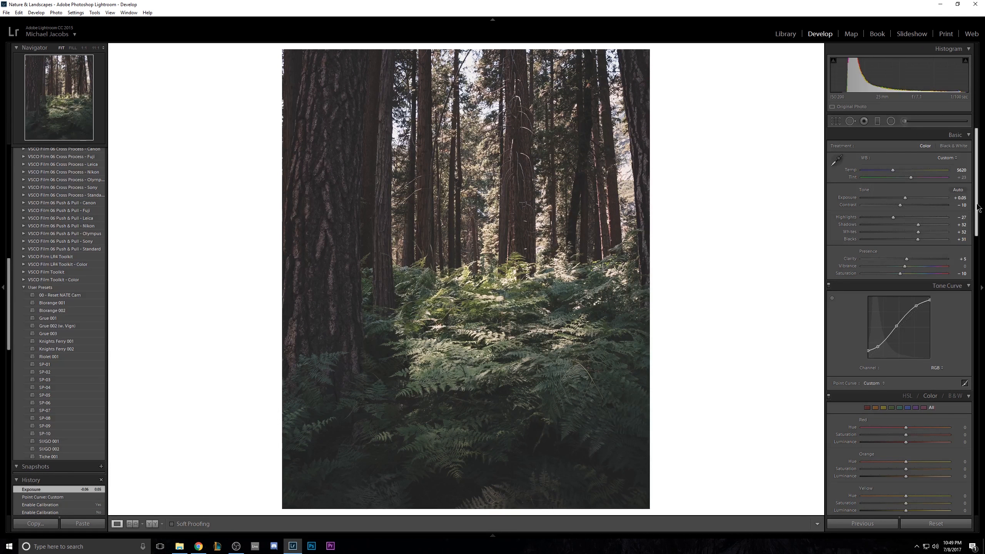
key("minus")
Compare the edited photo with its original, and with the Tone Curve adjustments switched off and on.
key("backslash")
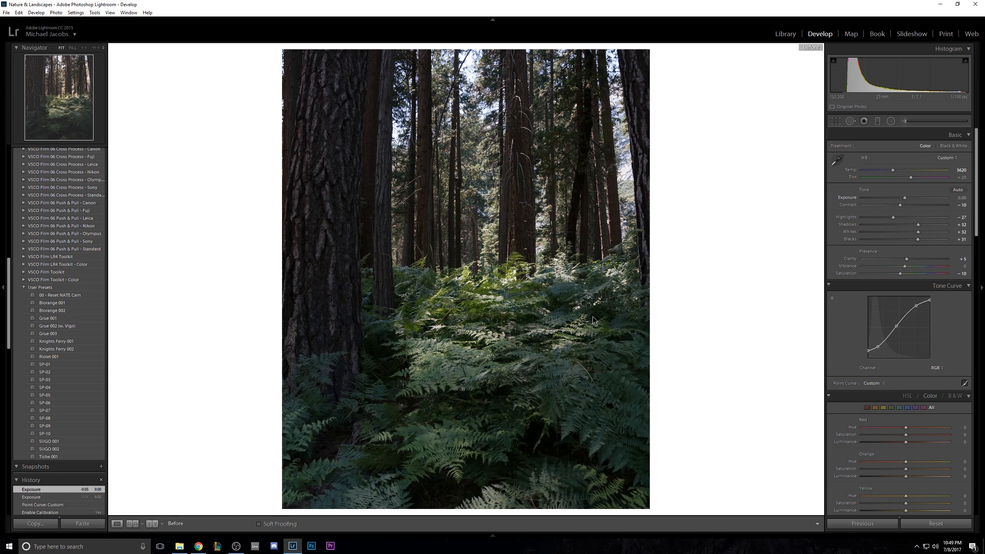
key("backslash")
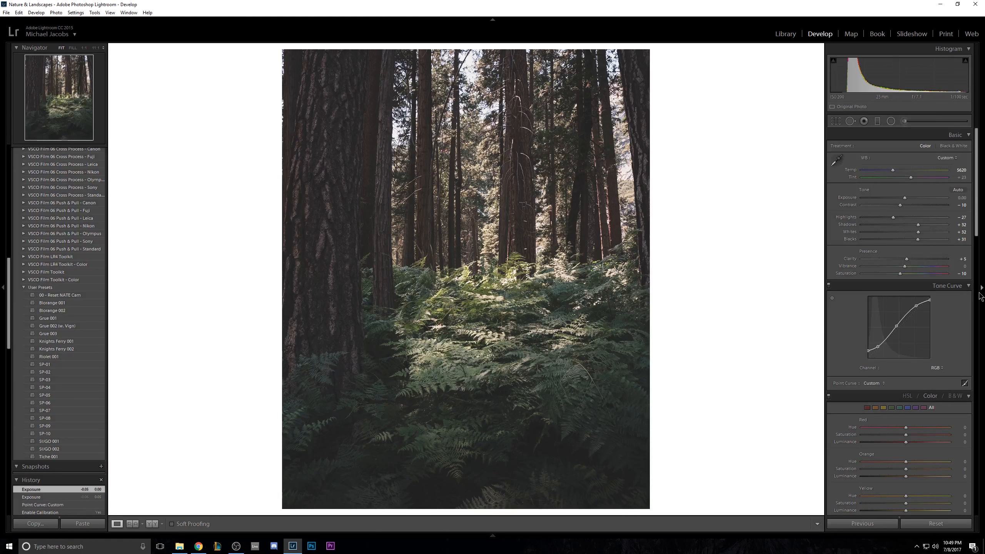
left_click(828, 285)
left_click(829, 285)
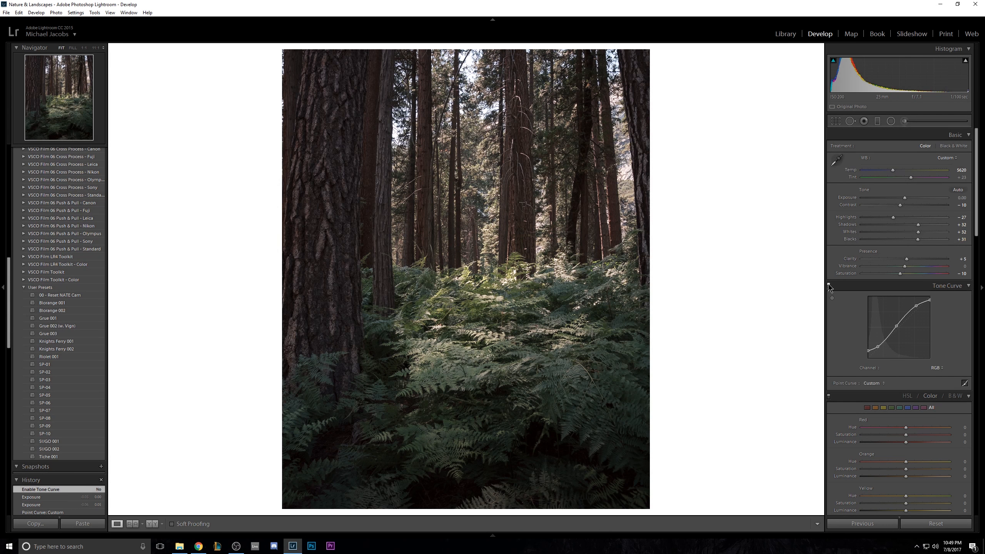
left_click(828, 285)
left_click(829, 285)
left_click(828, 286)
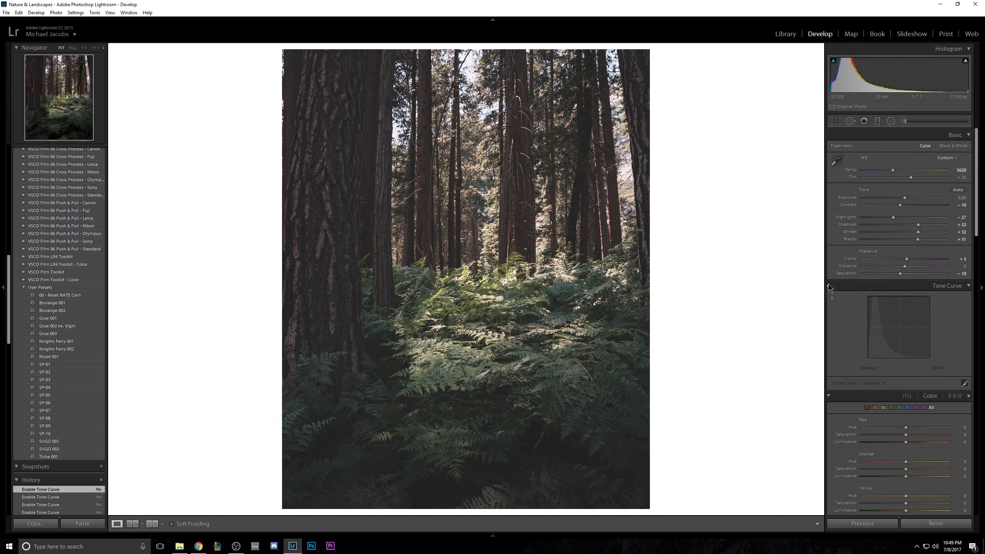
left_click(828, 285)
Try moving the black point of the RGB tone curve, and undo that curve change.
left_click_drag(868, 347, 869, 354)
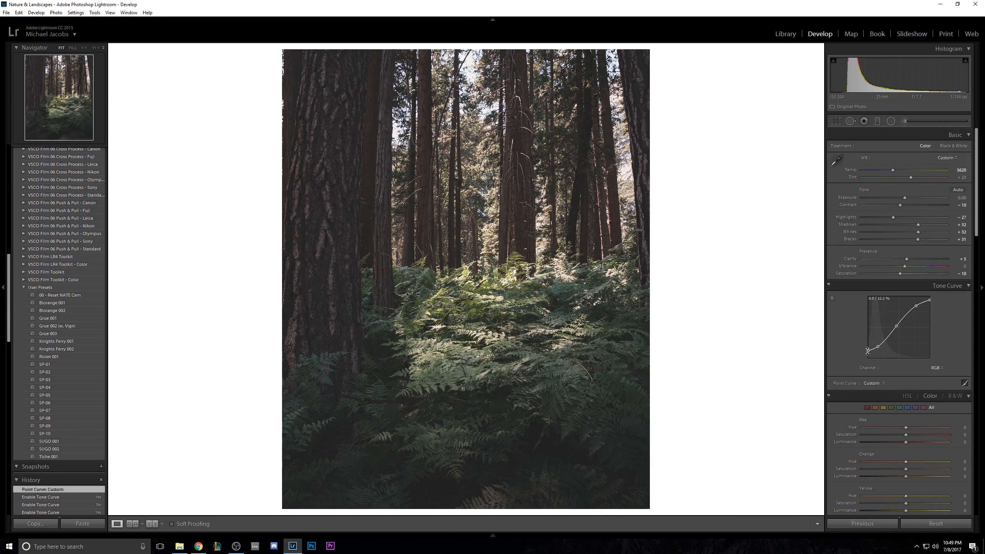
key("ctrl+z")
Try film grain on the photo, raising the Grain Amount to 56 and checking the effect at close-up.
left_click_drag(978, 234, 965, 475)
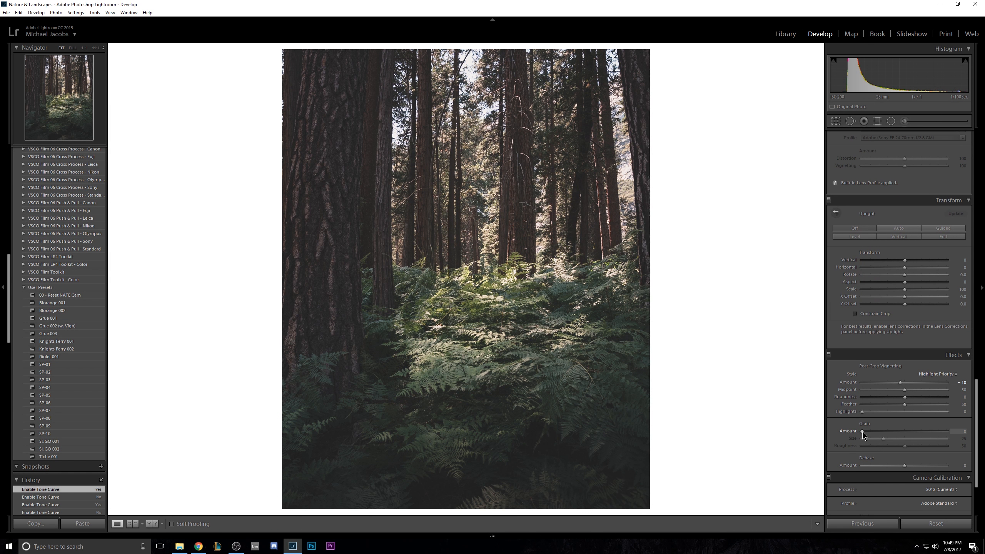
left_click_drag(862, 432, 875, 432)
left_click(433, 319)
left_click_drag(481, 350, 680, 391)
left_click_drag(593, 295, 625, 380)
left_click_drag(875, 431, 894, 431)
left_click(567, 345)
left_click_drag(901, 431, 909, 431)
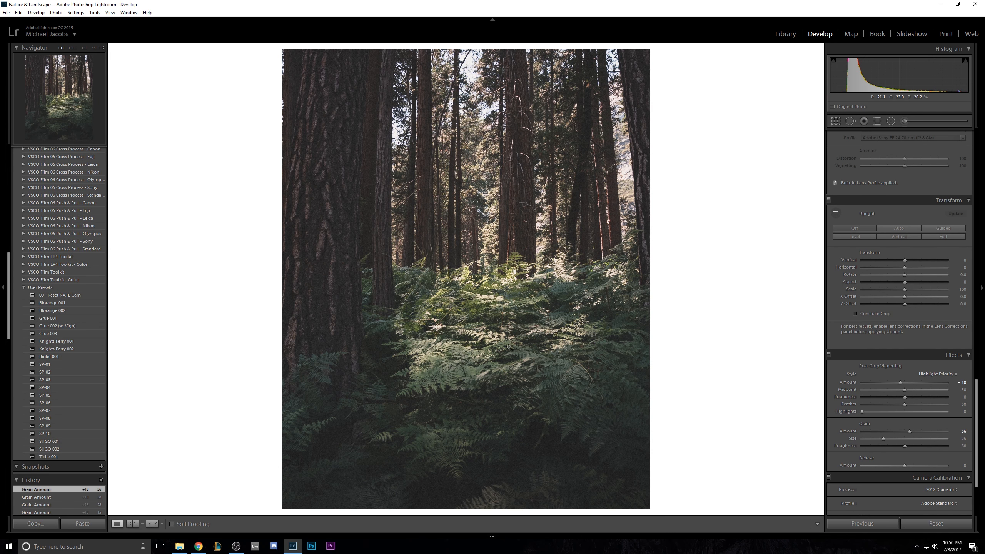
Inspect the grain on the ferns at 1:1, reset Grain Amount to 0 and return to the full photo.
left_click(446, 352)
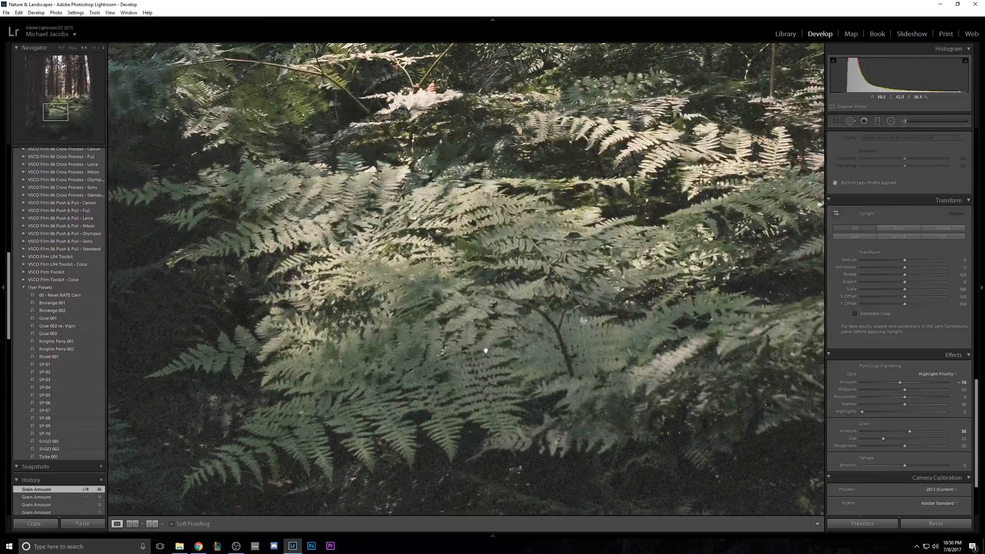
left_click_drag(485, 350, 523, 295)
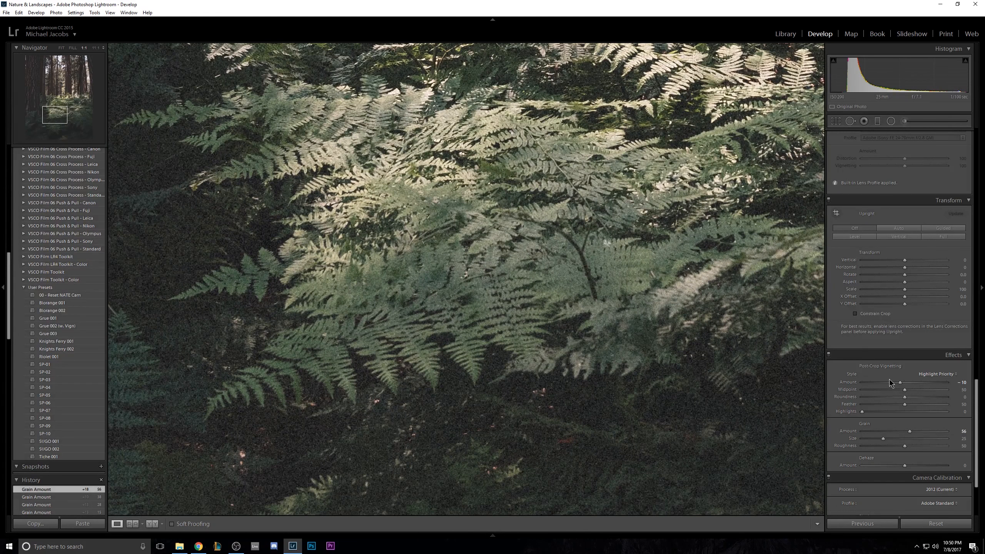
double_click(912, 431)
left_click(420, 343)
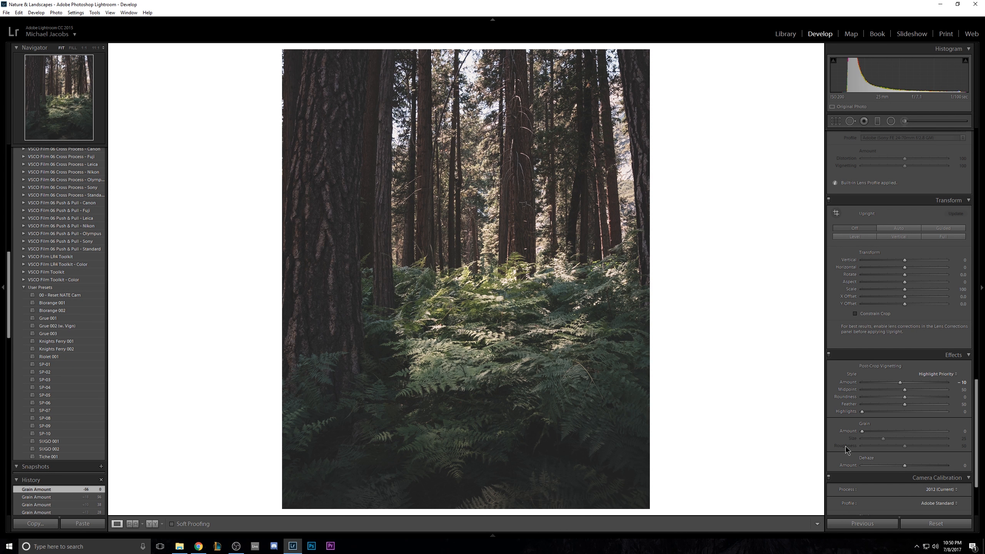
Show the filmstrip and open the feather photo _DSC3327-Edit.tif.
left_click_drag(976, 393, 973, 322)
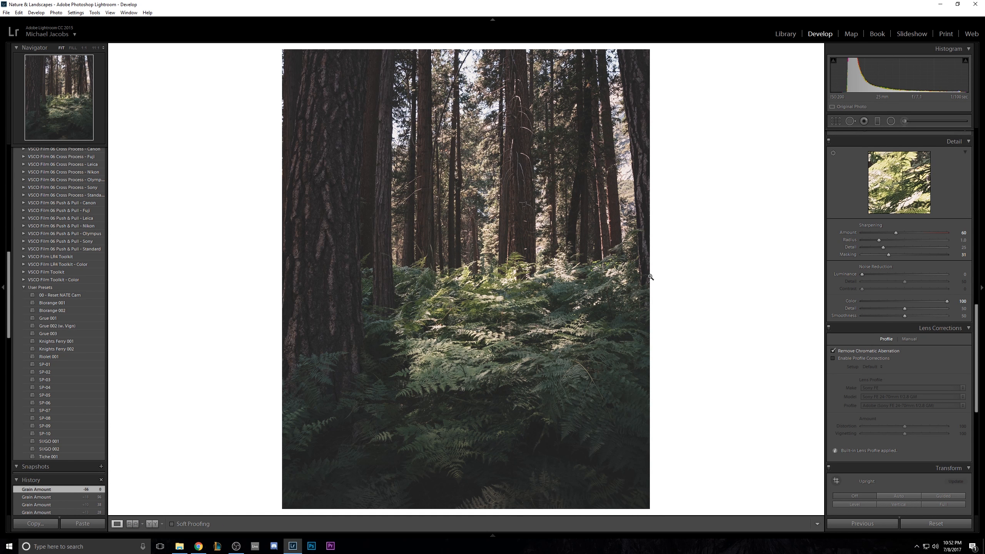
key("F6")
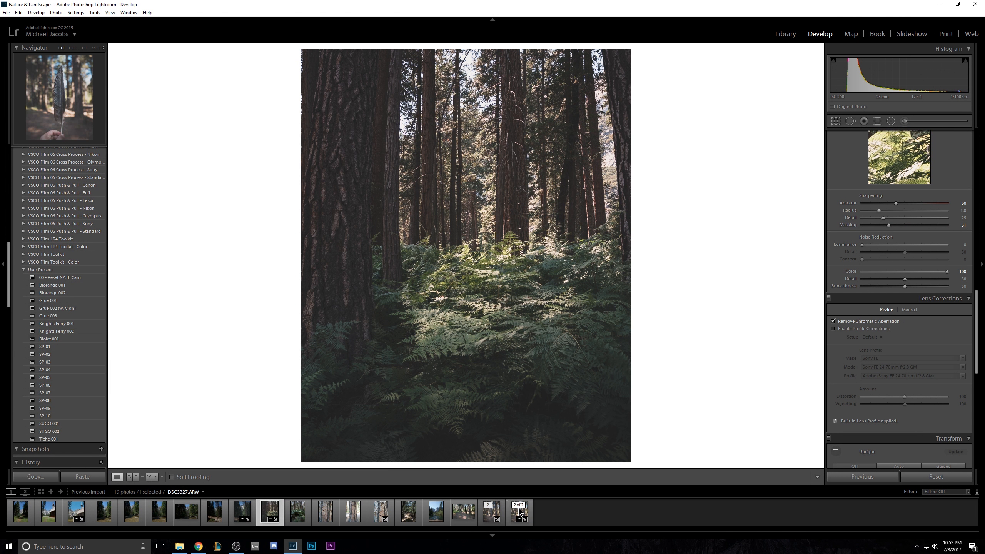
left_click(491, 511)
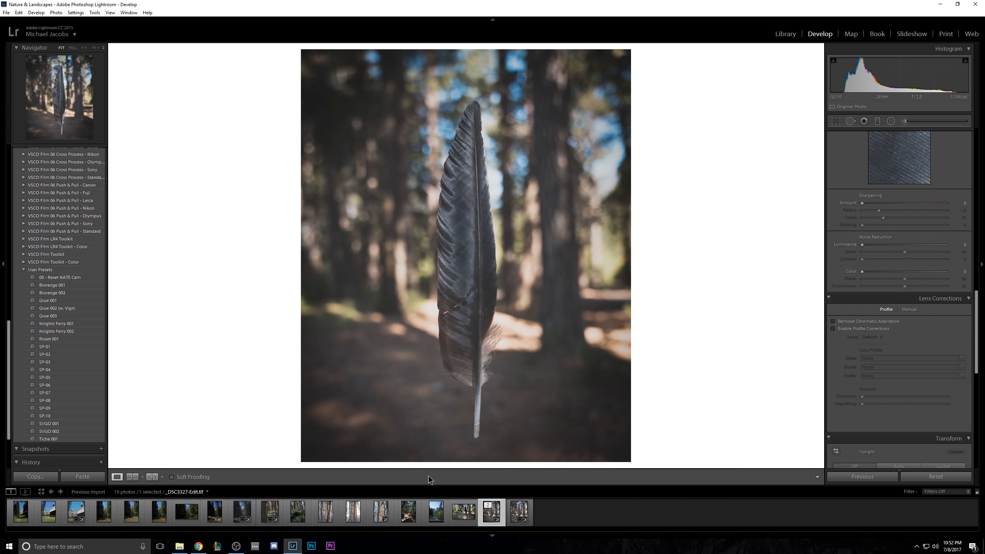